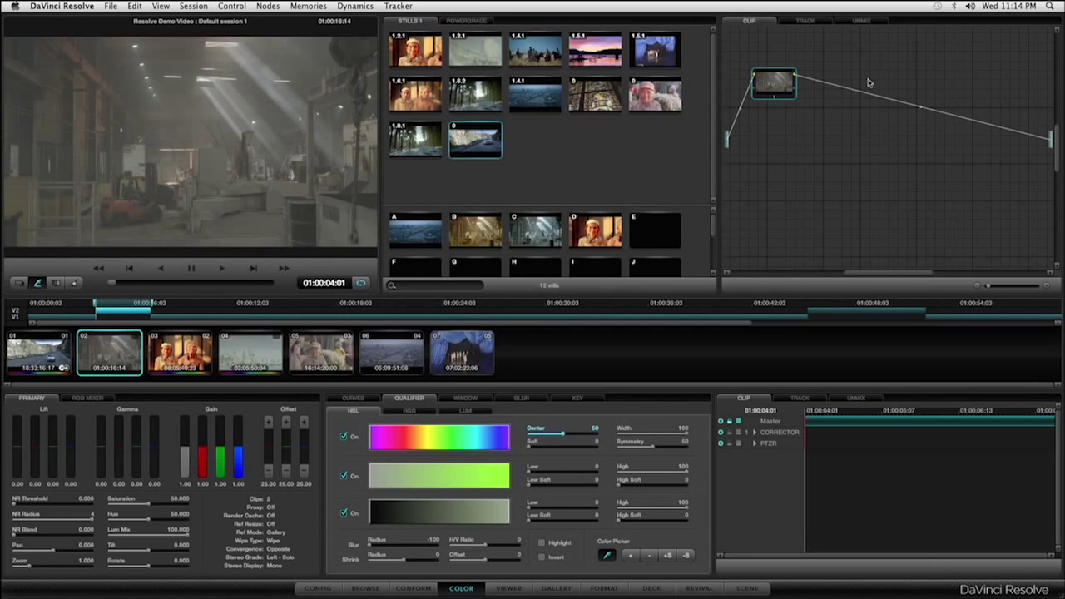
Step: Add a second serial corrector node to the road clip with Alt+S, grading it as Version 2
key(alt+s)
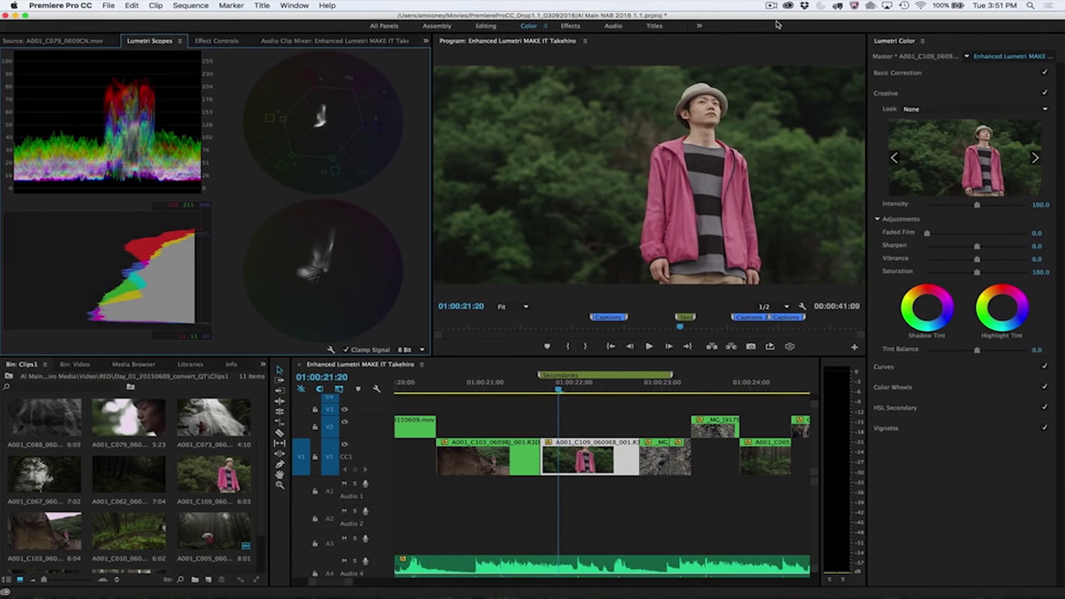
Step: Set the Lumetri Scopes brightness to Dimmed
click(331, 349)
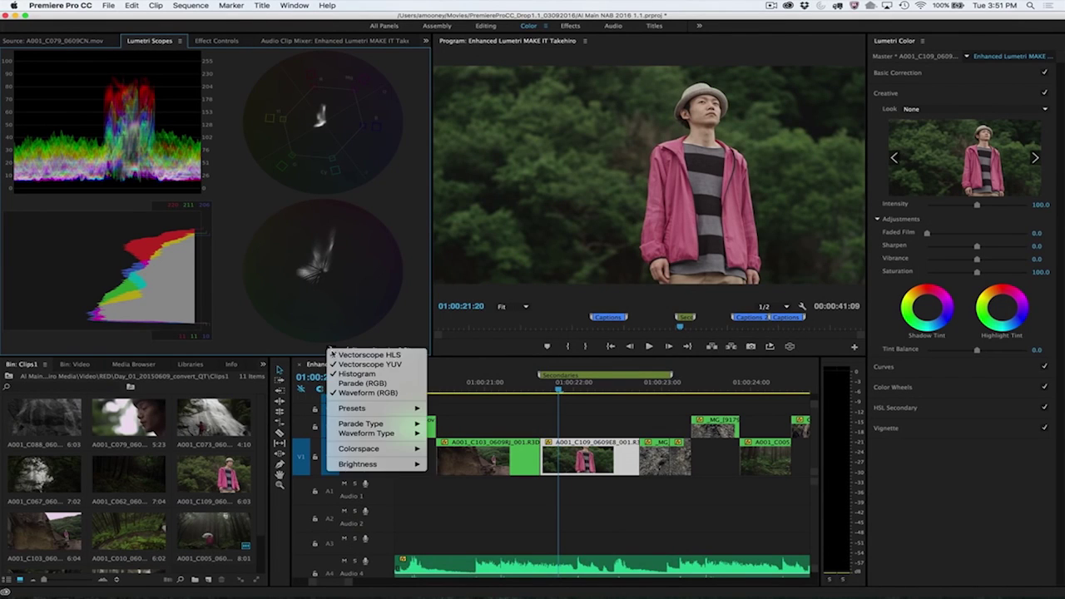
mouse_move(426, 466)
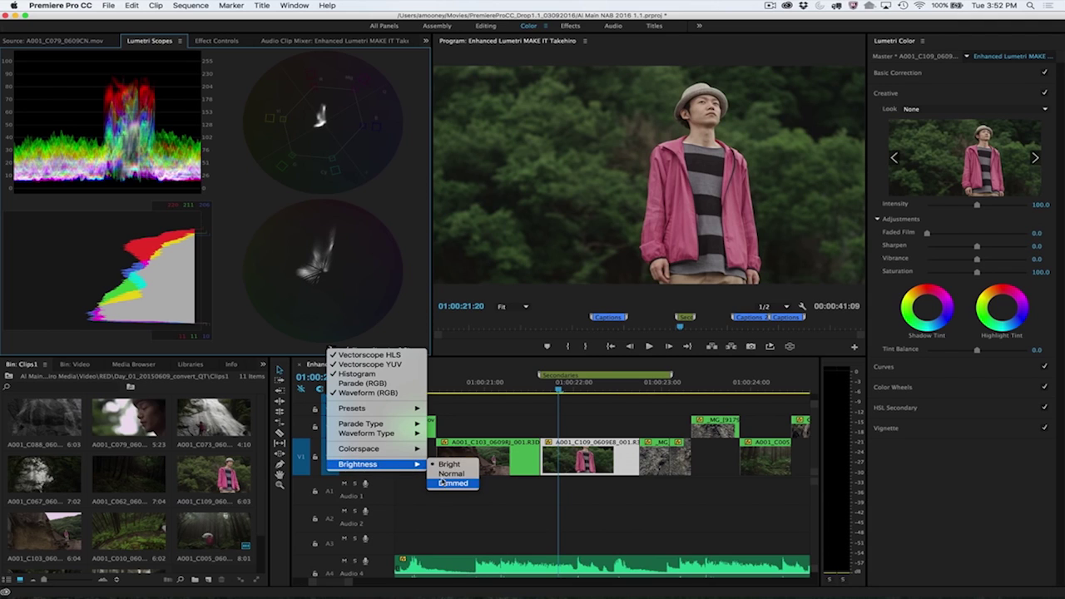
click(444, 482)
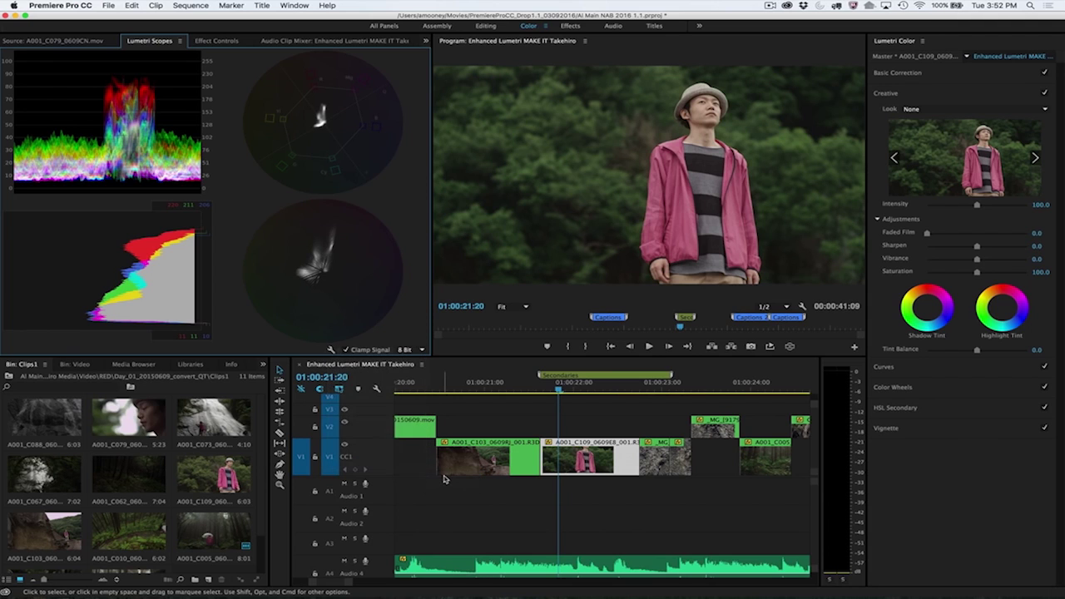
Step: Key the pink jacket in HSL Secondary with the magenta swatch, narrowing the hue and saturation ranges
click(914, 407)
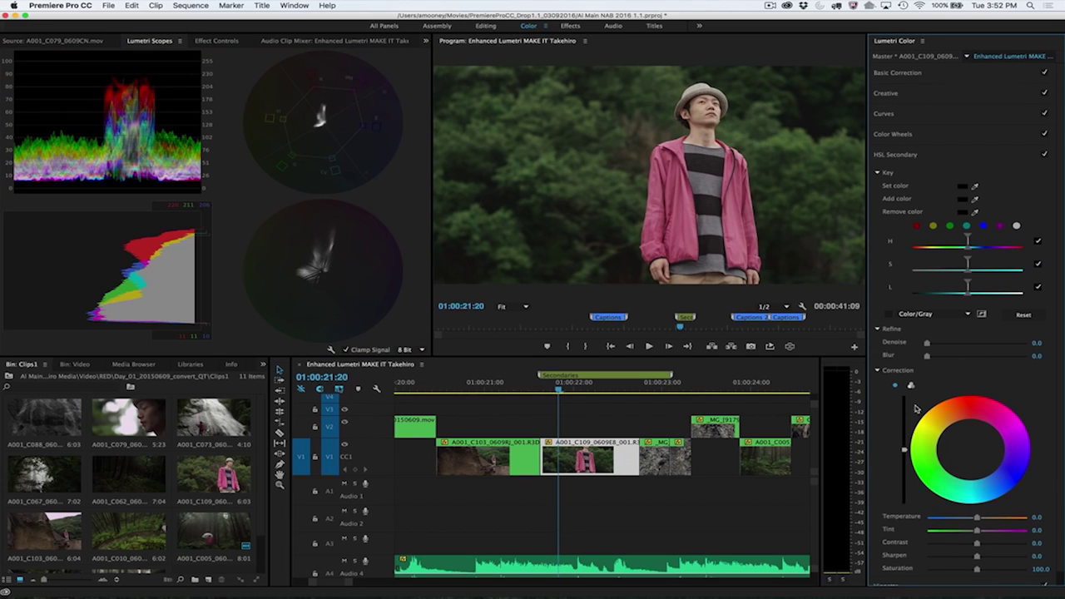
click(1000, 226)
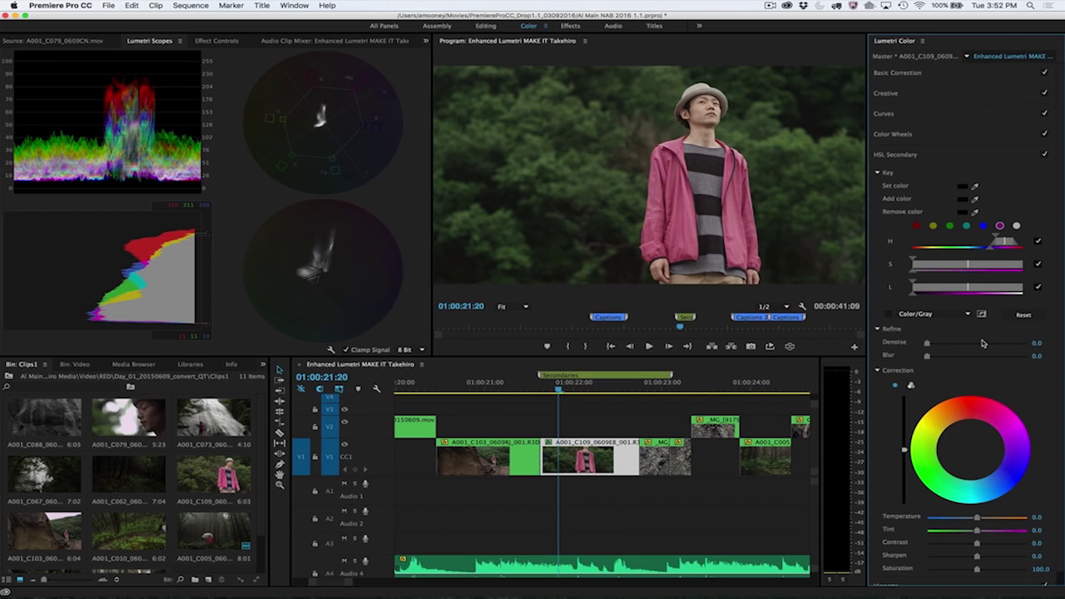
drag(1006, 242, 1008, 243)
drag(912, 263, 937, 263)
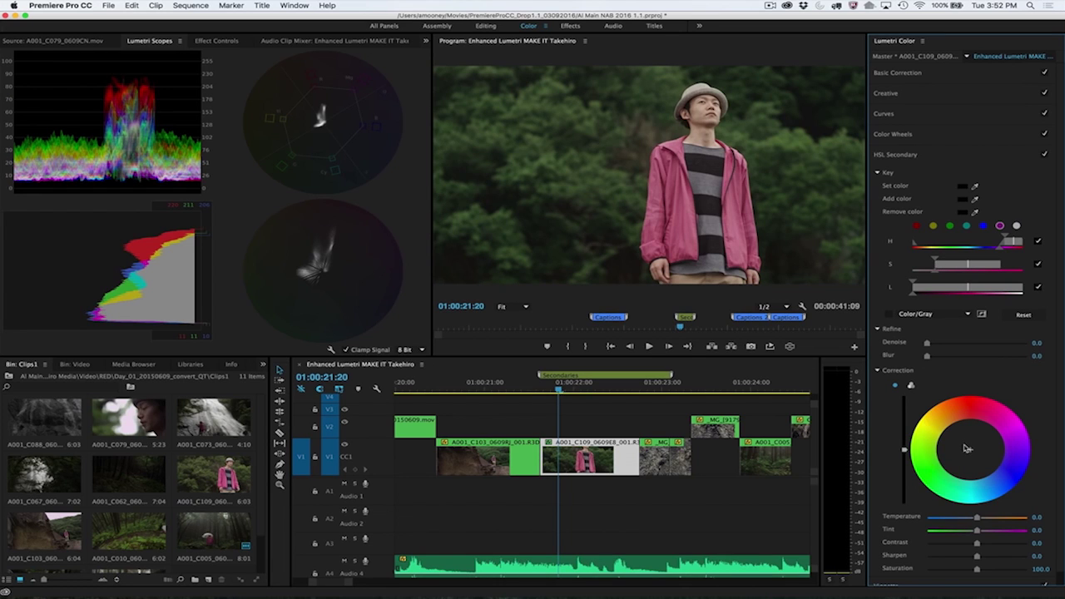
Step: Switch the jacket correction to three-way wheels, set Temperature to 28.9, and shift tint and saturation
click(911, 386)
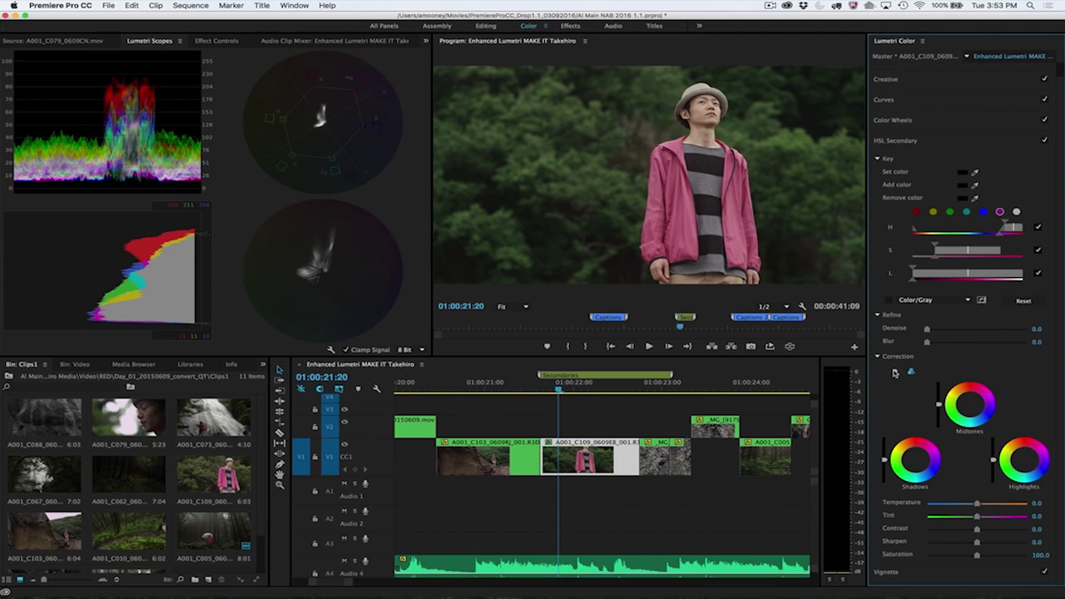
mouse_move(977, 504)
mouse_down()
mouse_move(991, 503)
mouse_move(973, 519)
mouse_up()
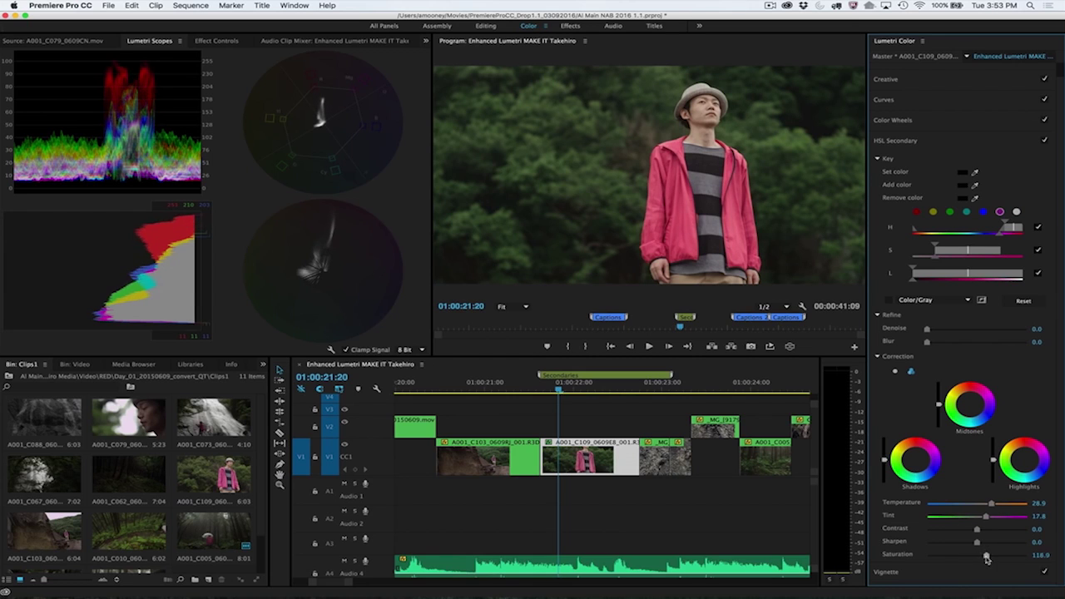
drag(987, 559, 976, 558)
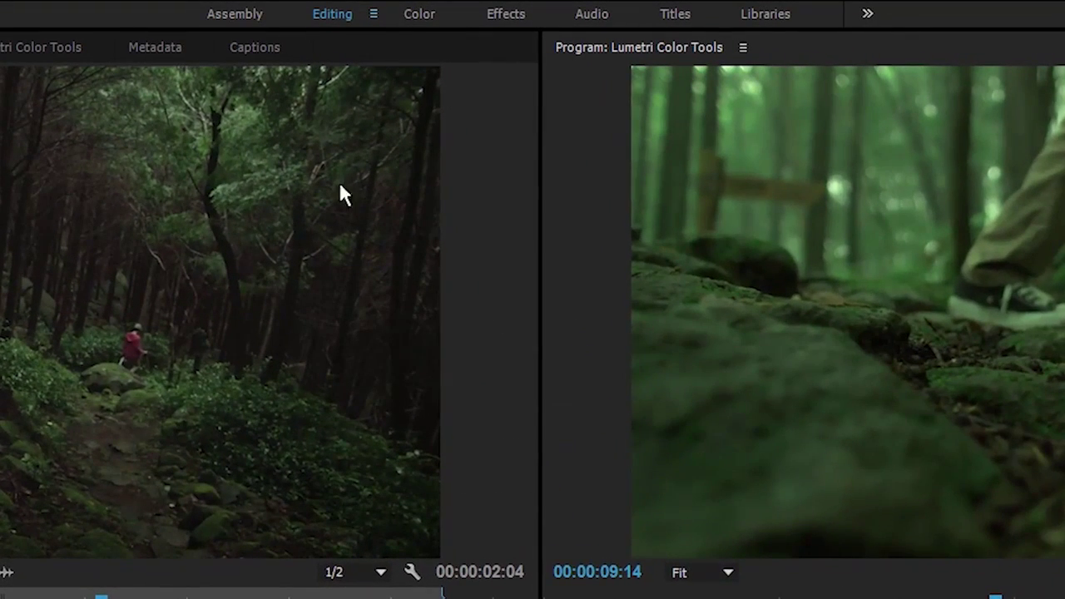
Step: In the Color workspace, sample the shoe with the WB Selector for Temperature -9.6 and Tint 71.9
click(420, 14)
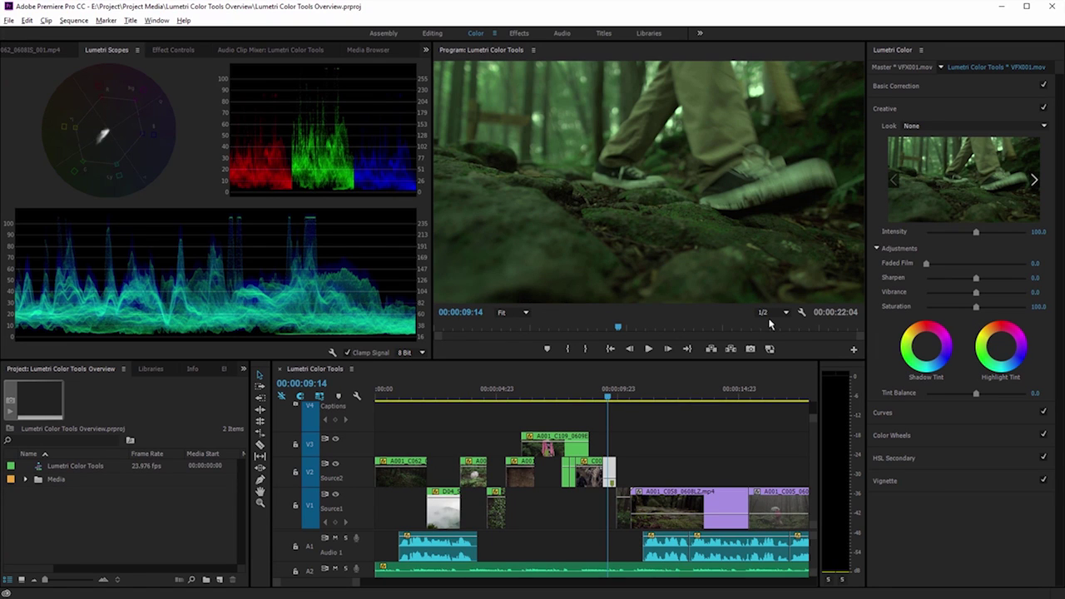
click(902, 86)
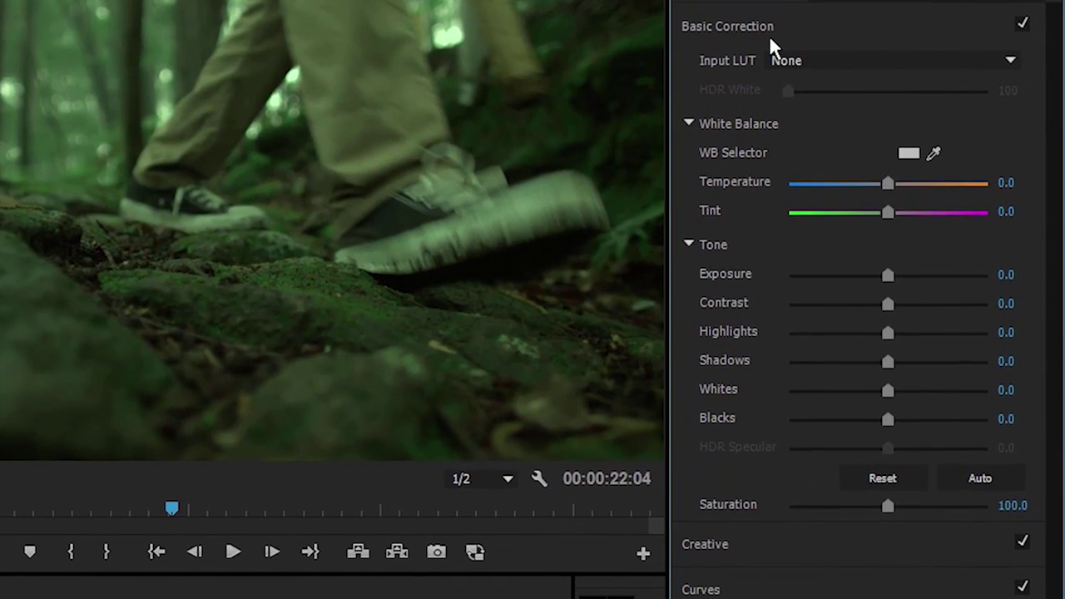
click(933, 153)
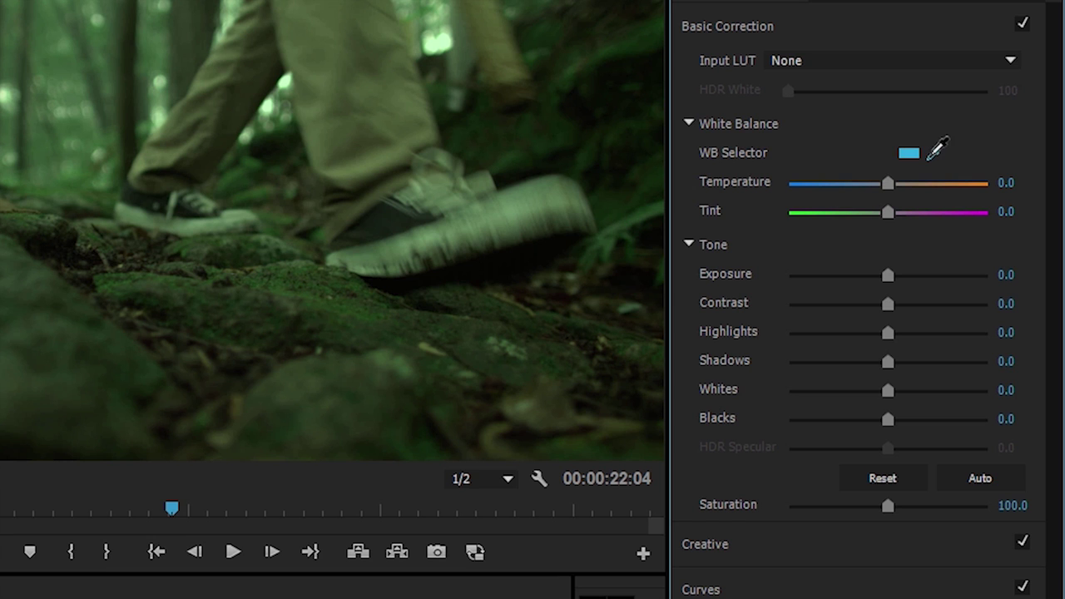
click(530, 198)
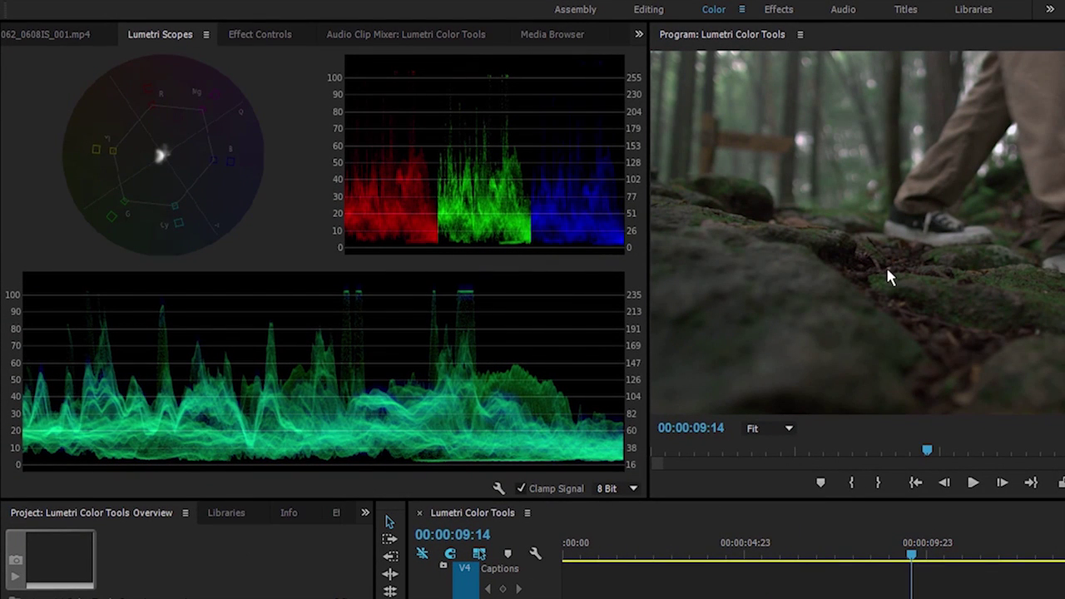
Step: Set the Lumetri Scopes brightness to Bright
right_click(489, 314)
mouse_move(579, 513)
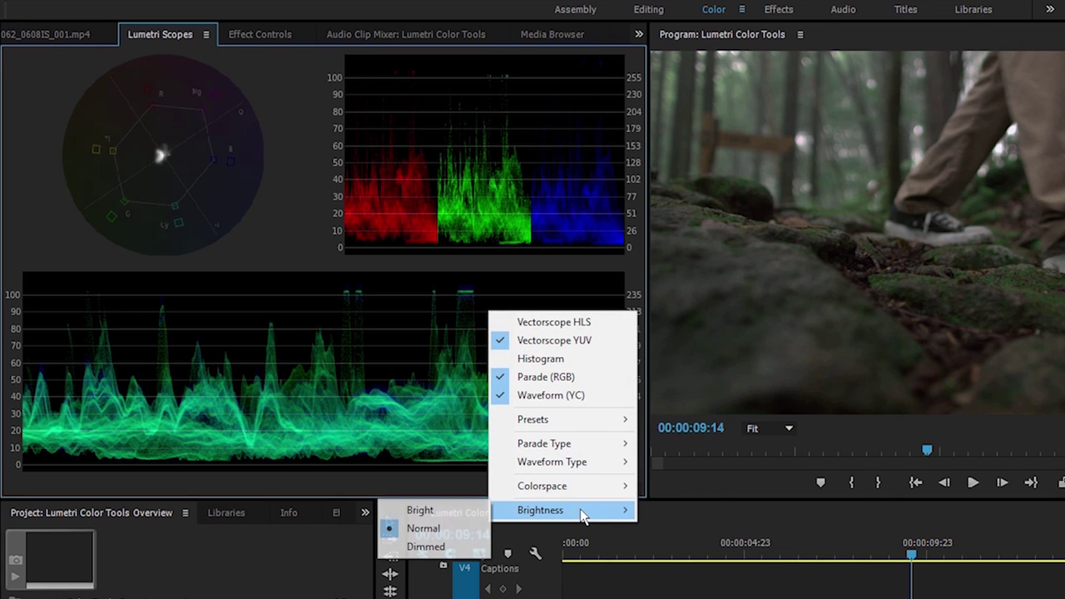
click(434, 511)
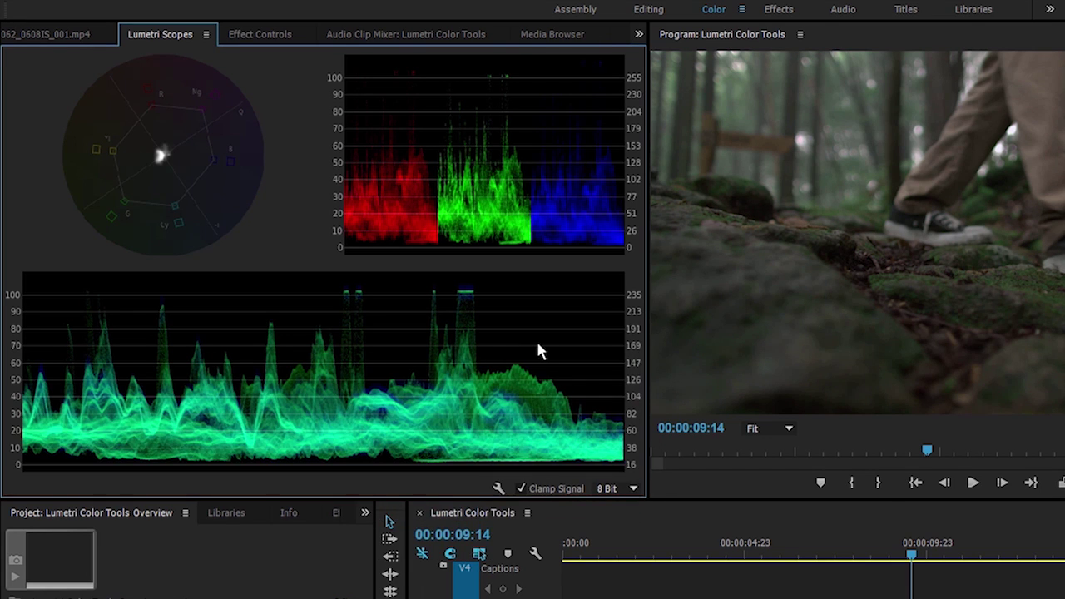
Step: Apply the Speedgrade 4 Scope Luma/RGB (601 SD) all-scopes preset to the Lumetri Scopes
right_click(498, 310)
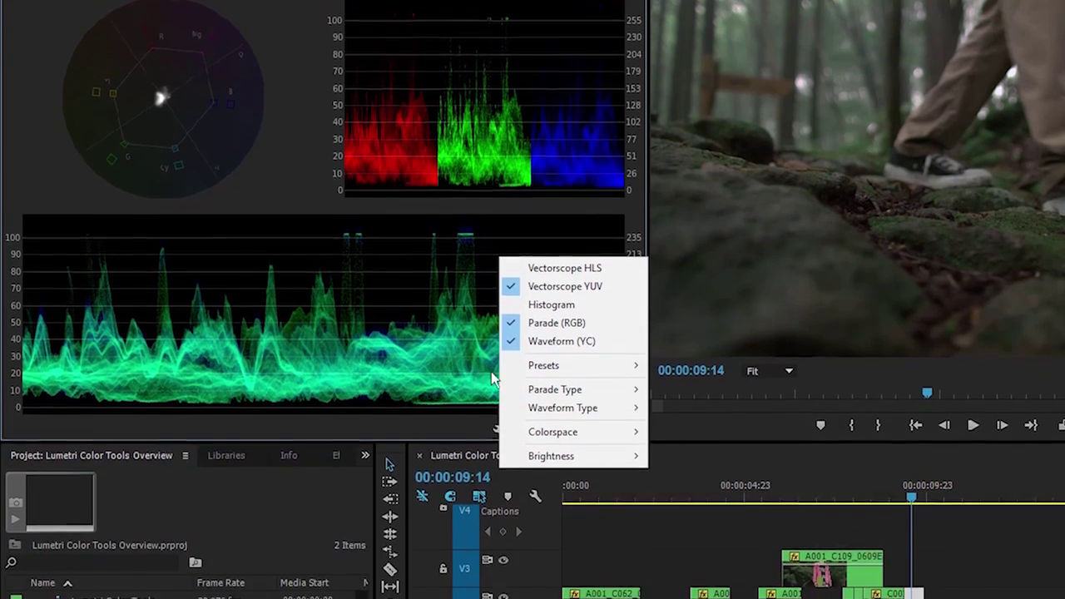
mouse_move(541, 365)
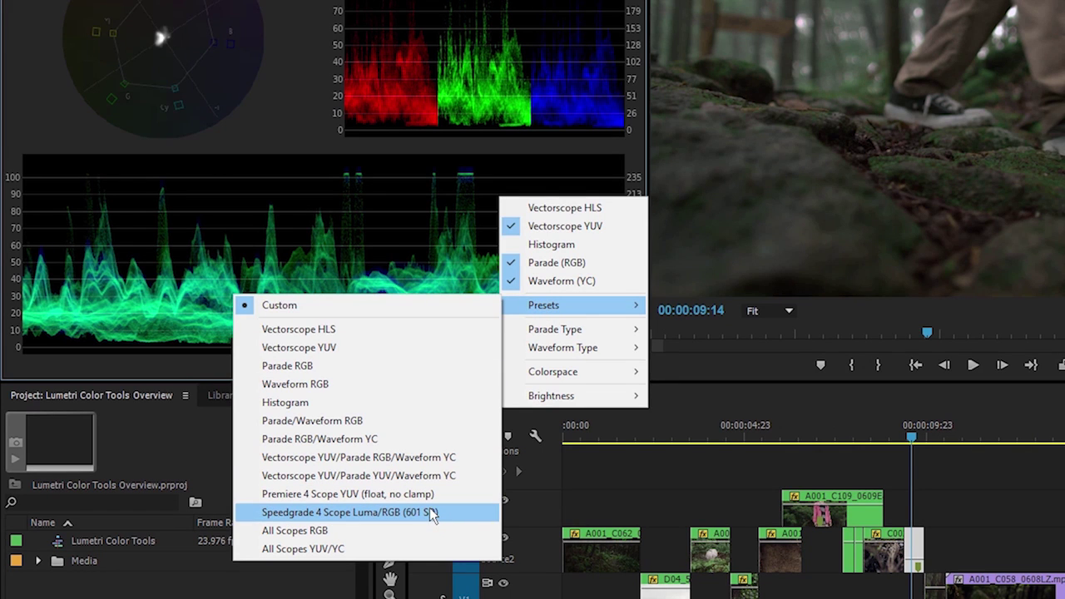
click(424, 548)
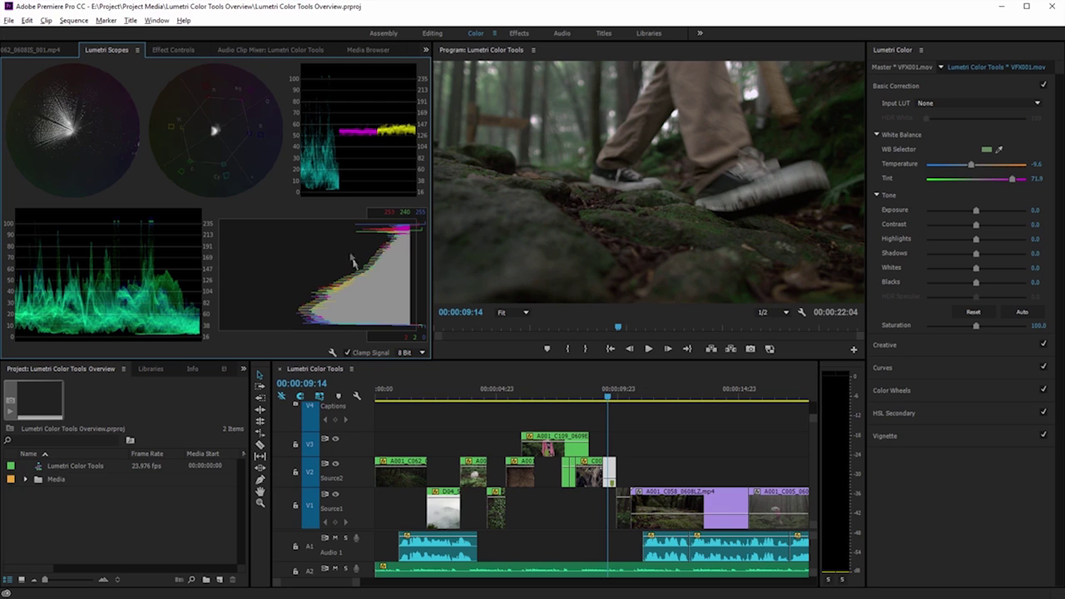
Step: Move to the rock shot at 00:00:05:17 and preview Creative looks up to Fuji F125 Kodak 2393
click(657, 392)
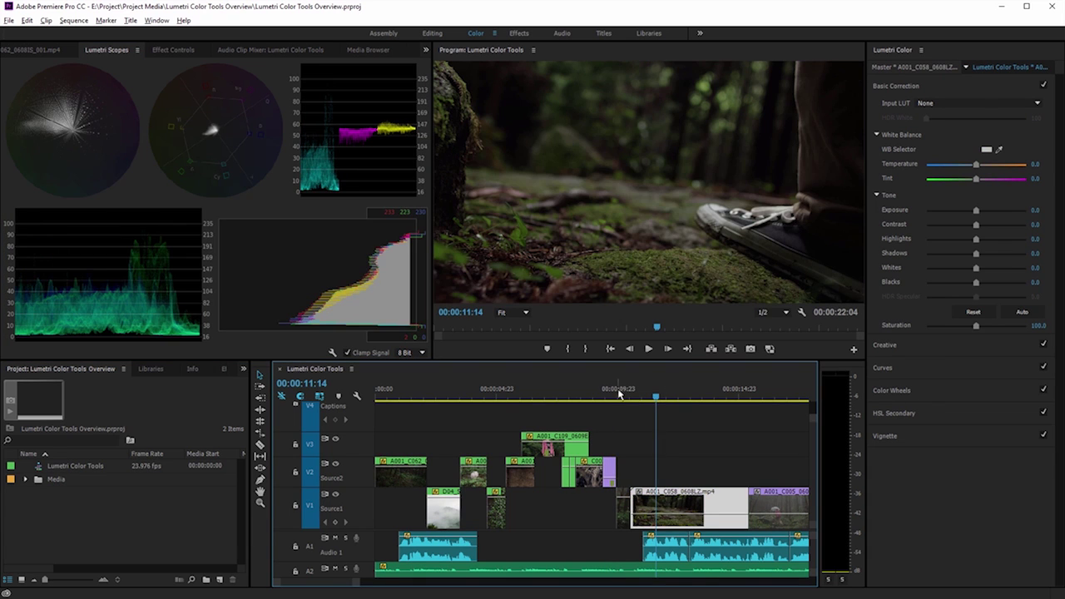
click(515, 396)
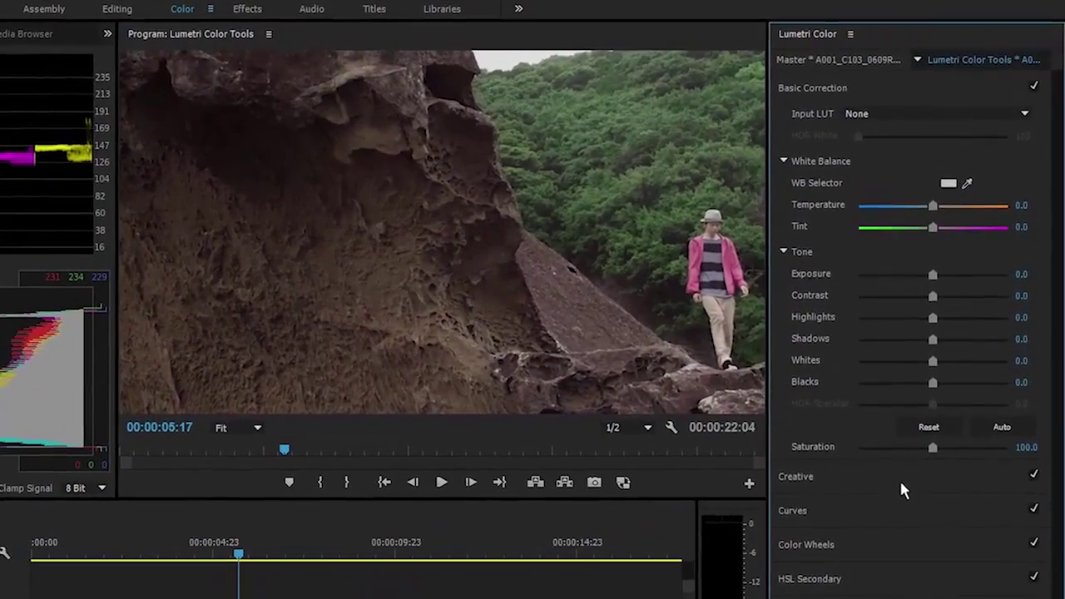
click(900, 484)
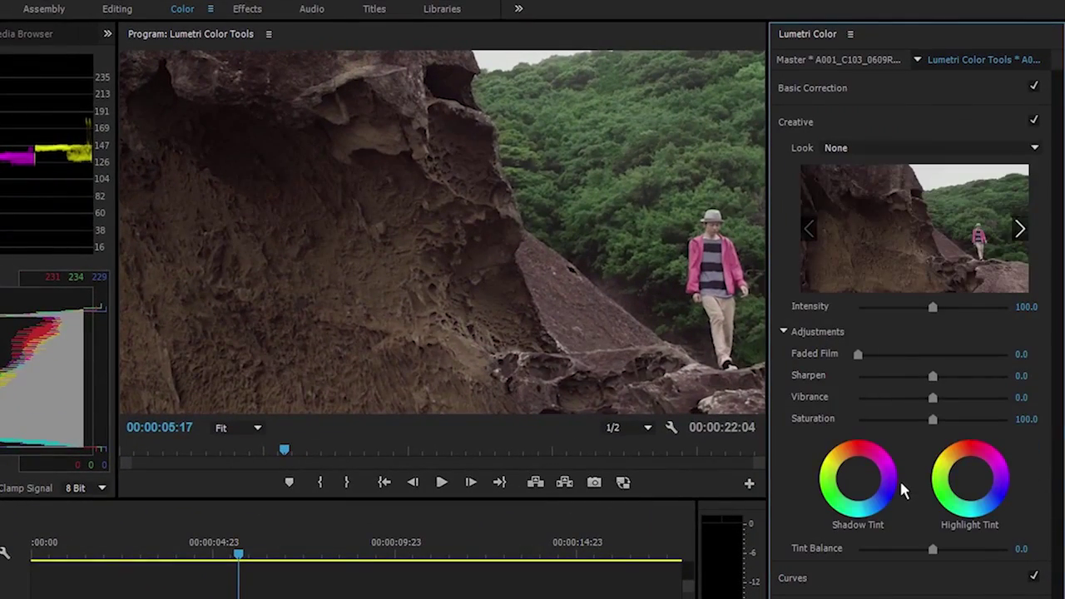
click(1019, 230)
click(1020, 230)
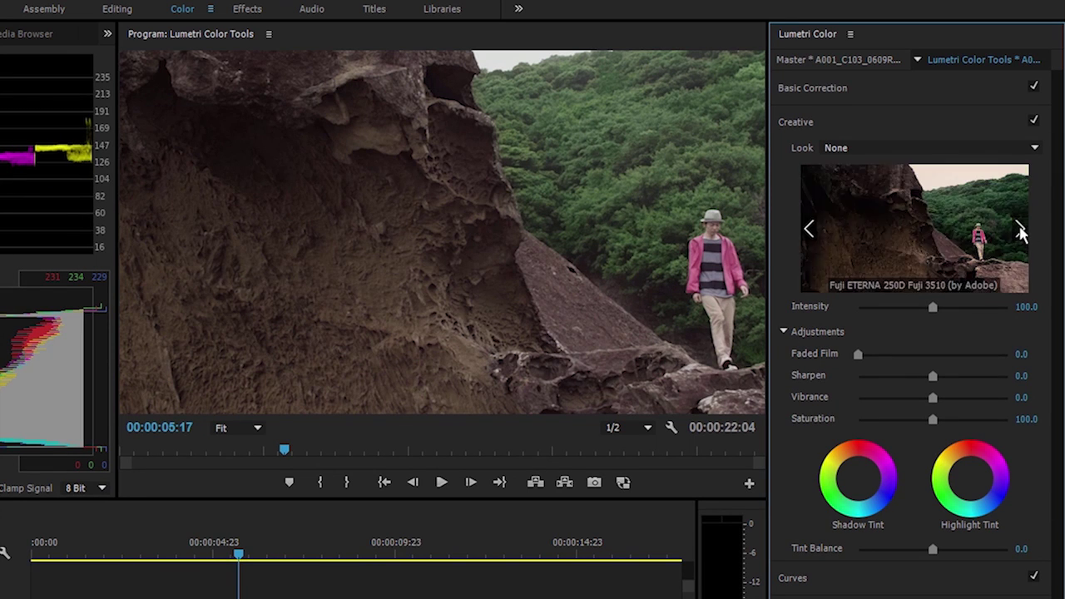
click(1020, 229)
click(1020, 229)
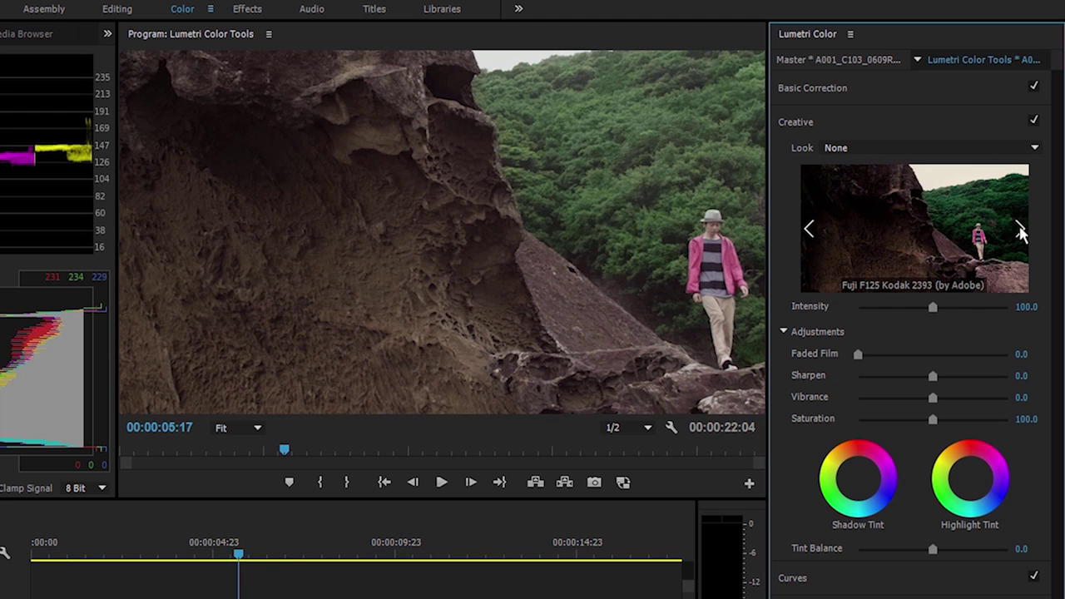
Step: Apply the Fuji F125 Kodak 2393 look, then replace it with SL CLEAN KODAK C
click(1021, 231)
click(809, 228)
click(916, 241)
click(895, 147)
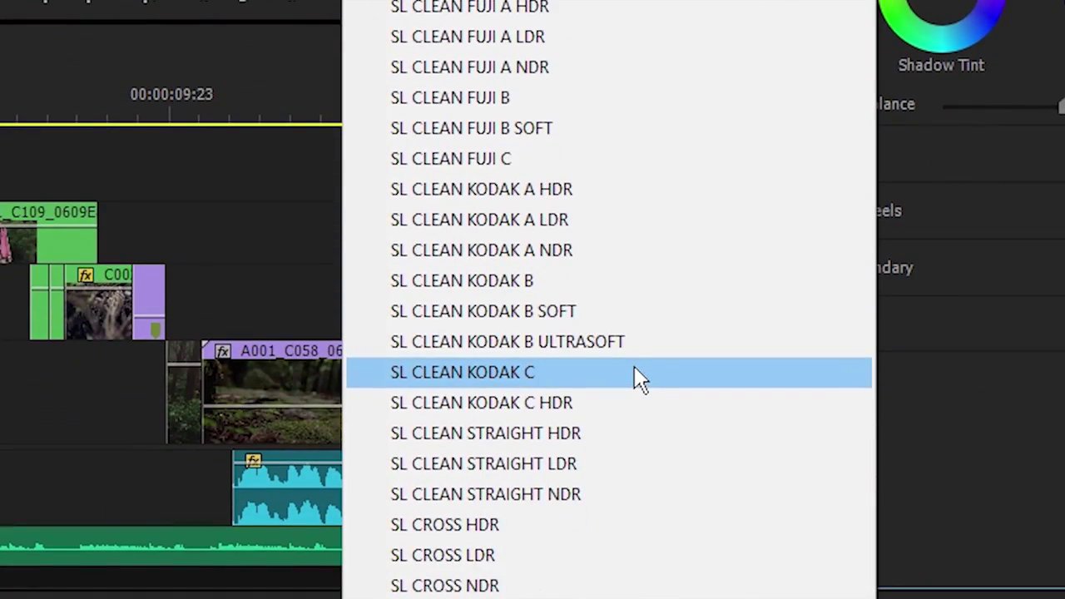
click(639, 379)
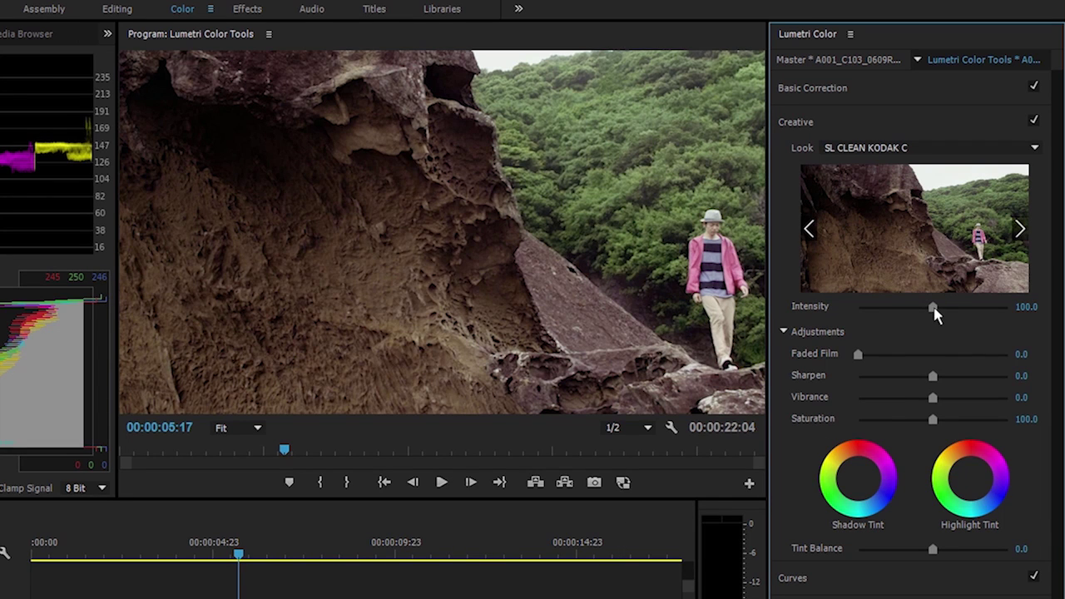
Step: Lower the look intensity to 34.4, set Faded Film to 46.1 and raise Vibrance to 57.8
mouse_move(933, 307)
mouse_down()
mouse_move(884, 308)
mouse_move(965, 315)
mouse_move(919, 308)
mouse_up()
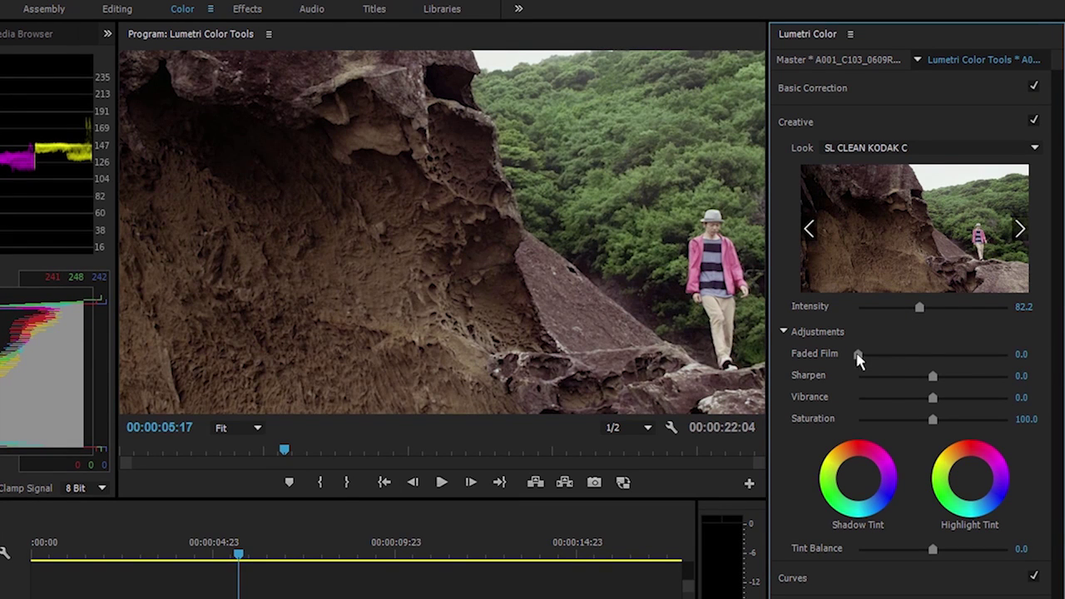
drag(860, 356, 930, 370)
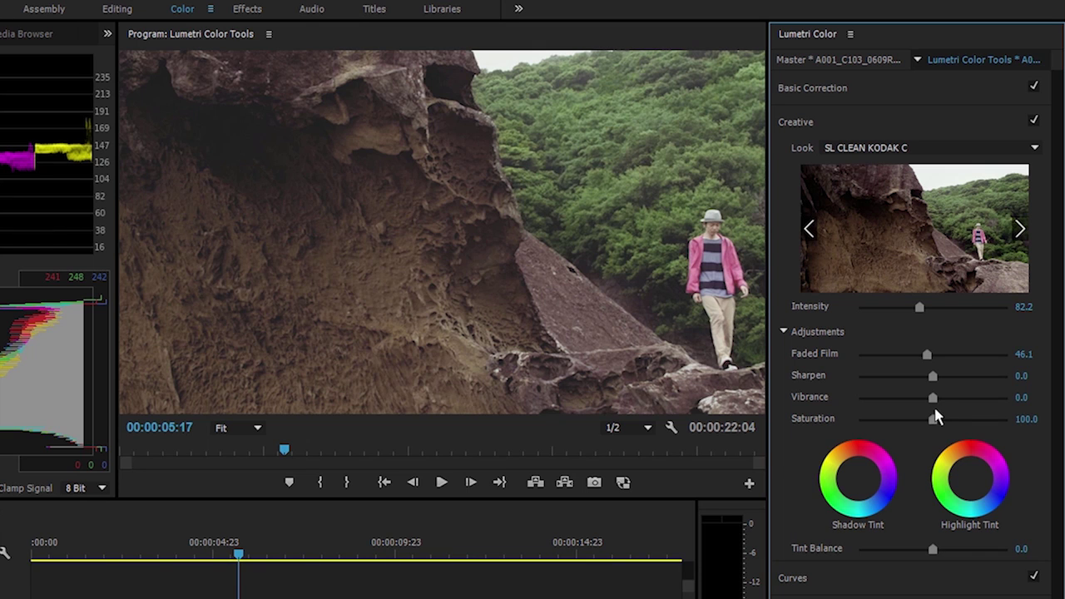
drag(934, 404, 976, 406)
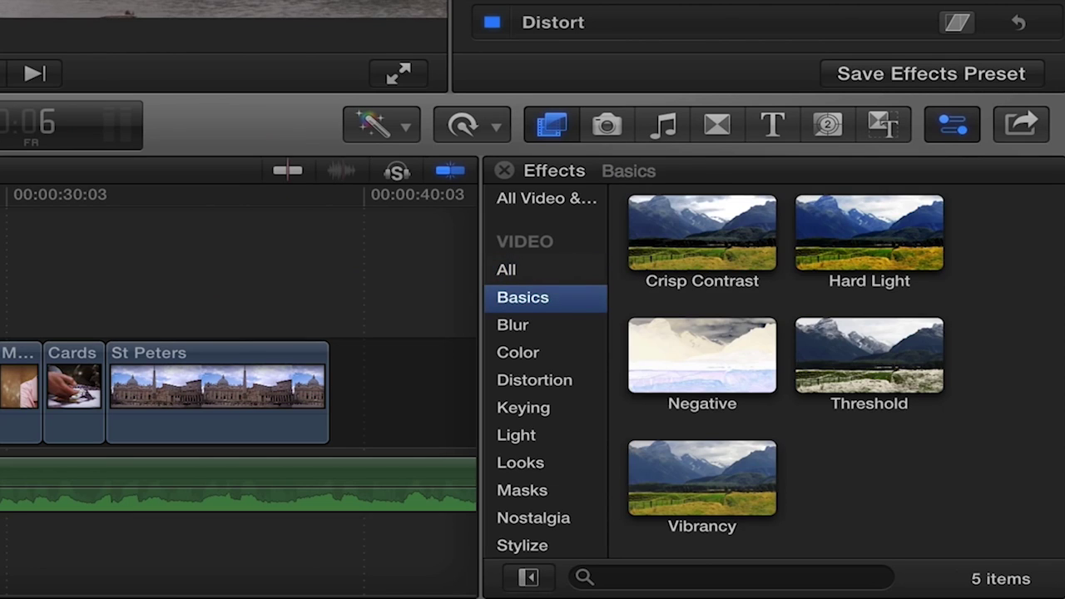
Step: Open the Color Board from the Color effects and set Global to 5% and Shadows to -7%
click(513, 325)
click(517, 352)
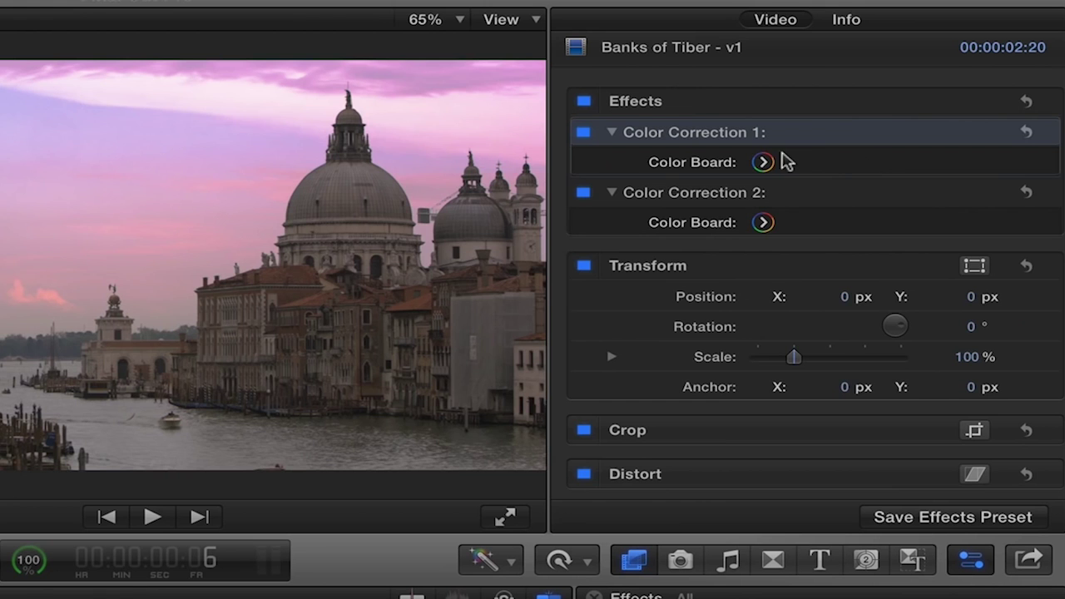
click(764, 160)
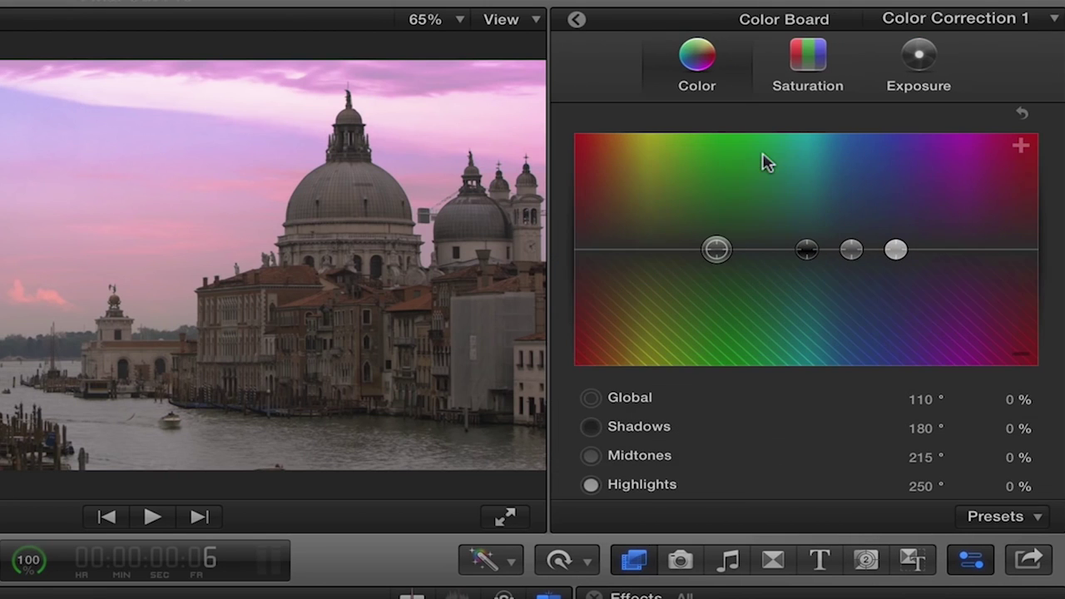
drag(715, 249, 718, 242)
drag(804, 247, 855, 247)
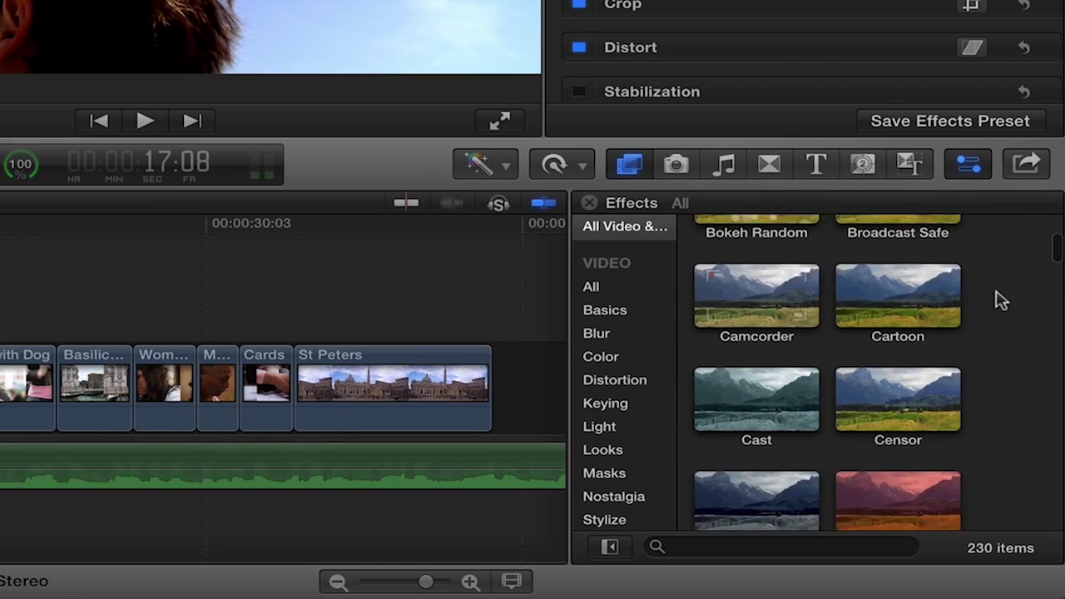
Step: Search Effects for 'color co', apply Color Correction to the Flying Kite clip, and show its Color Board
scroll(1029, 425, down, 2)
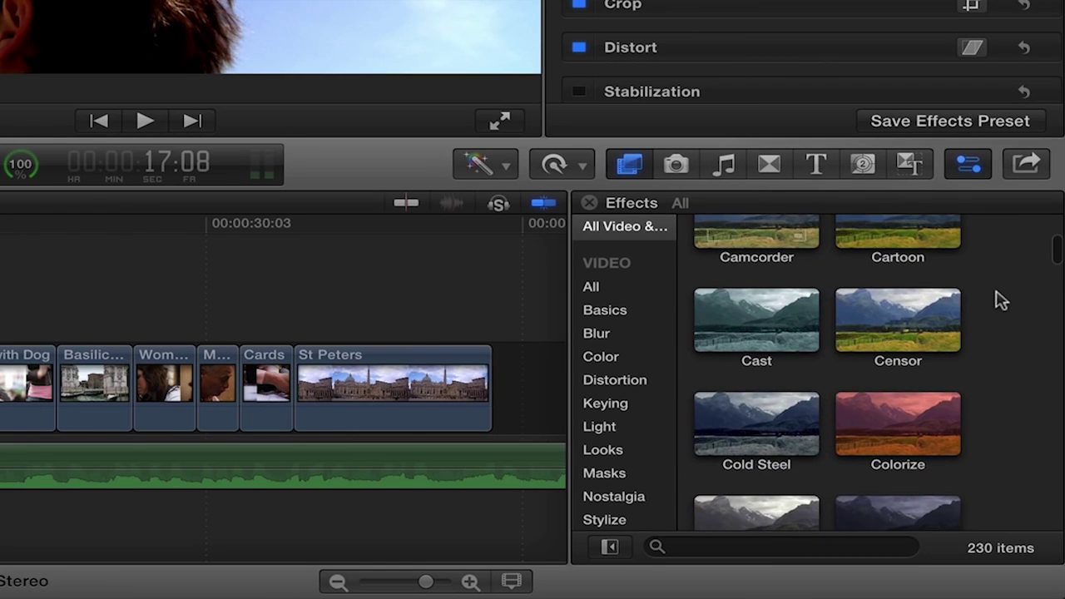
scroll(1001, 302, down, 3)
drag(761, 360, 34, 387)
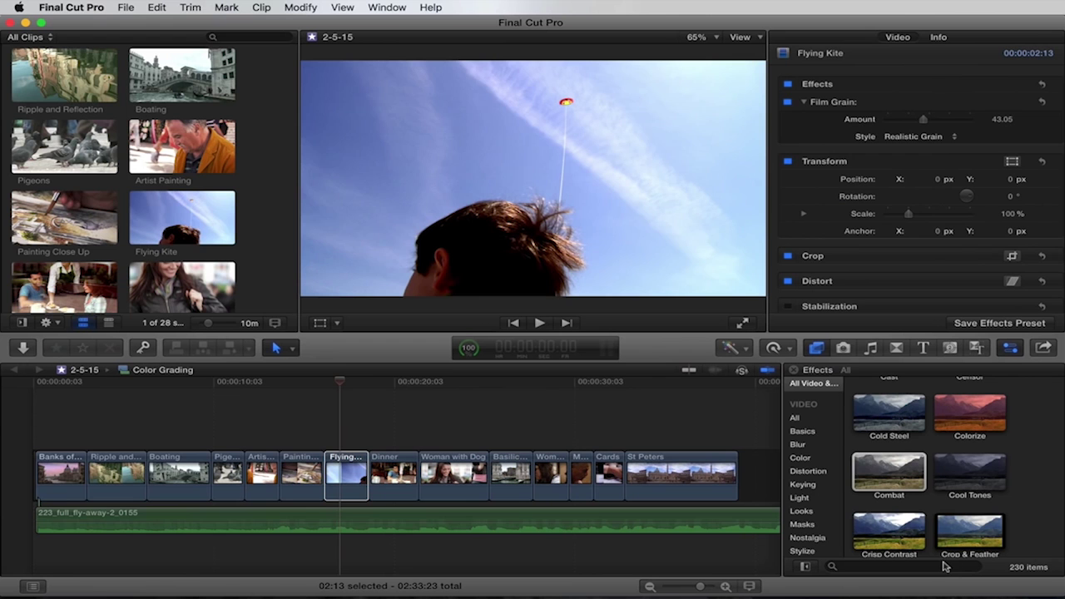
text(color co)
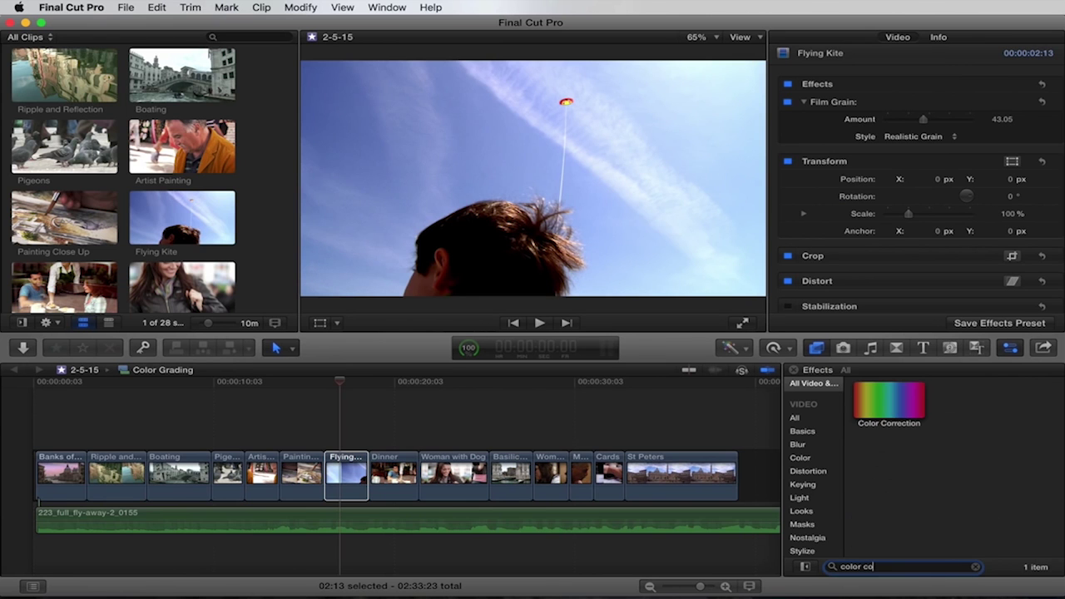
drag(909, 433, 358, 461)
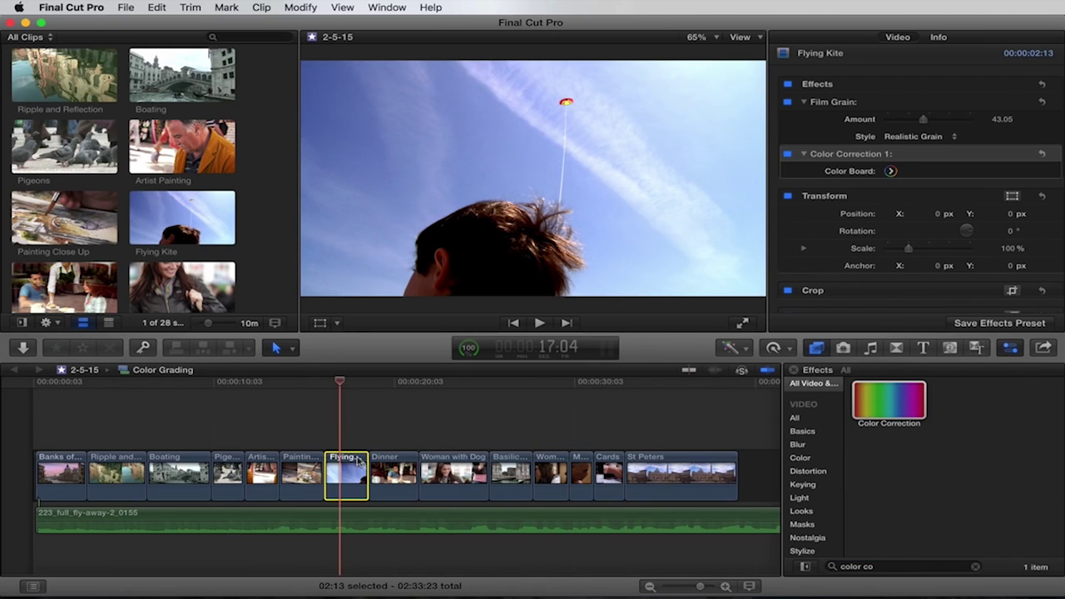
click(890, 170)
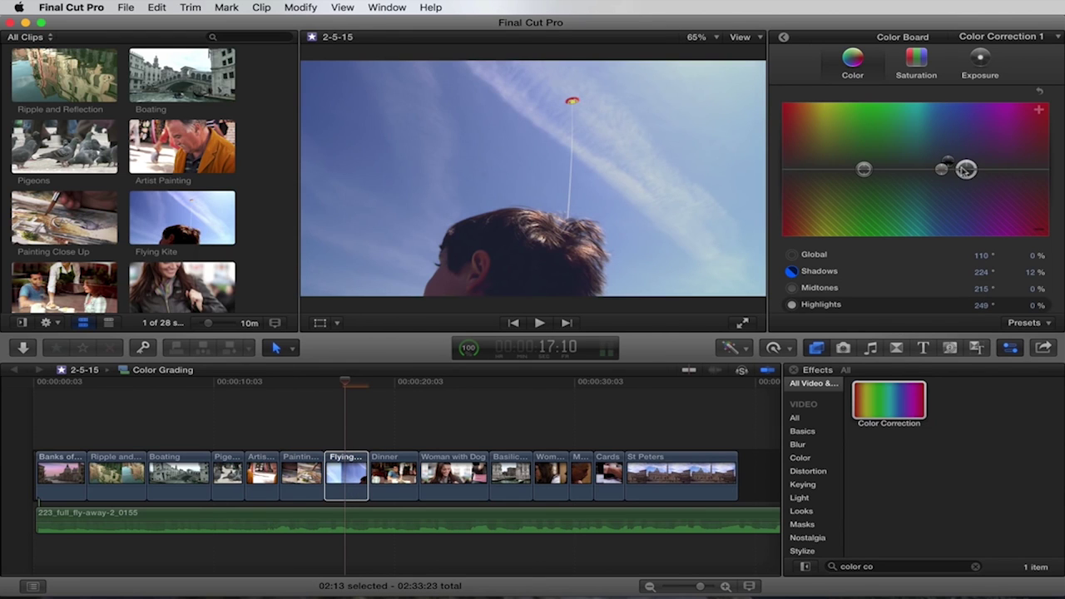
Step: Move the Shadows puck on the Color Board toward a different hue
drag(941, 169, 834, 158)
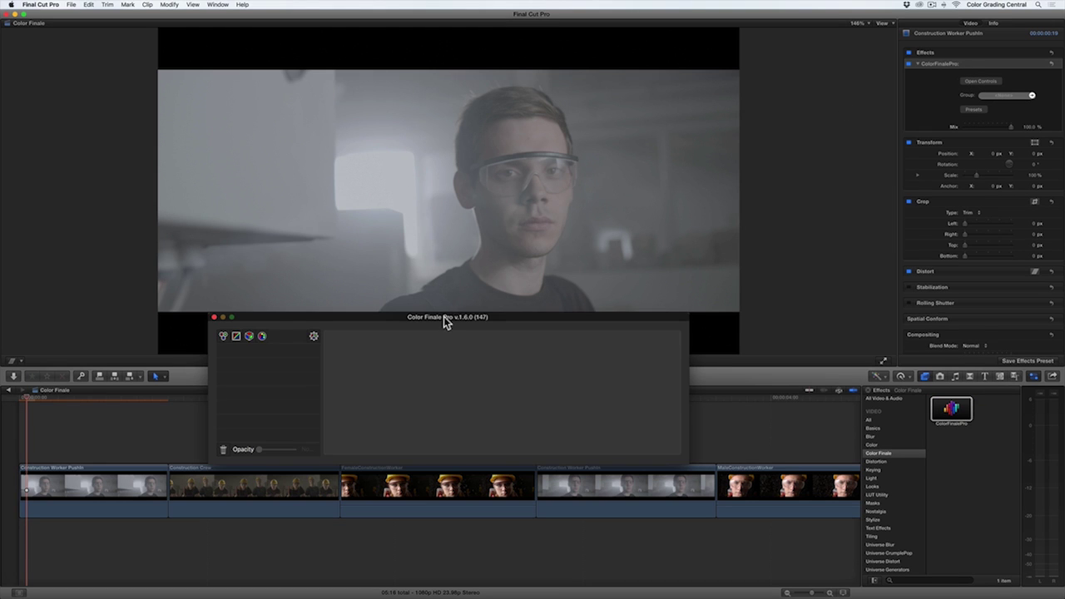
Step: Add a Color Wheels layer with separate RGB Lift controls, plus a 6 Vectors layer, in Color Finale Pro
drag(445, 316, 413, 319)
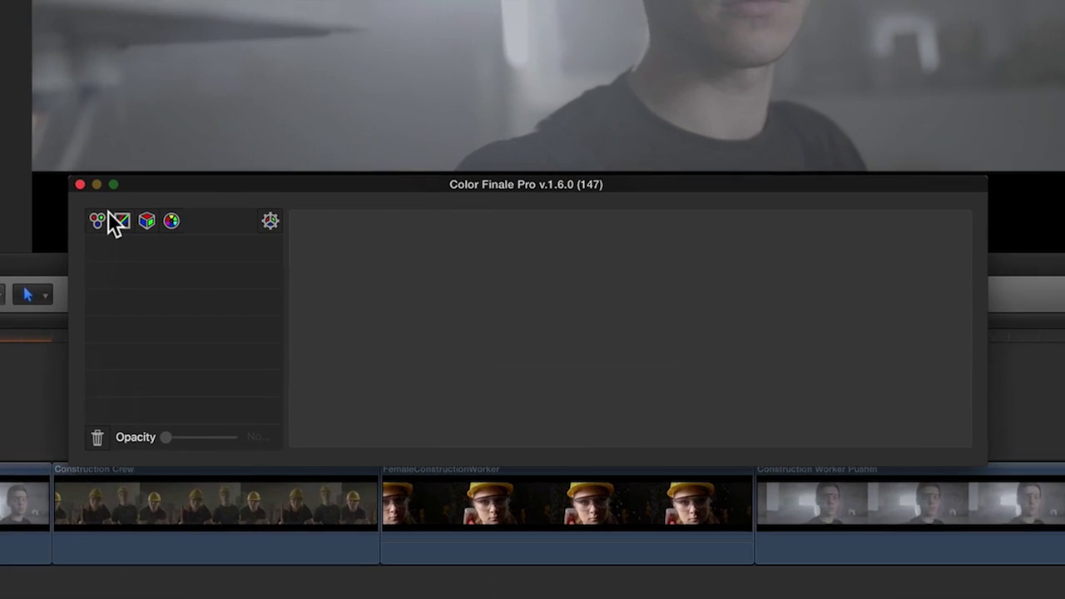
click(192, 337)
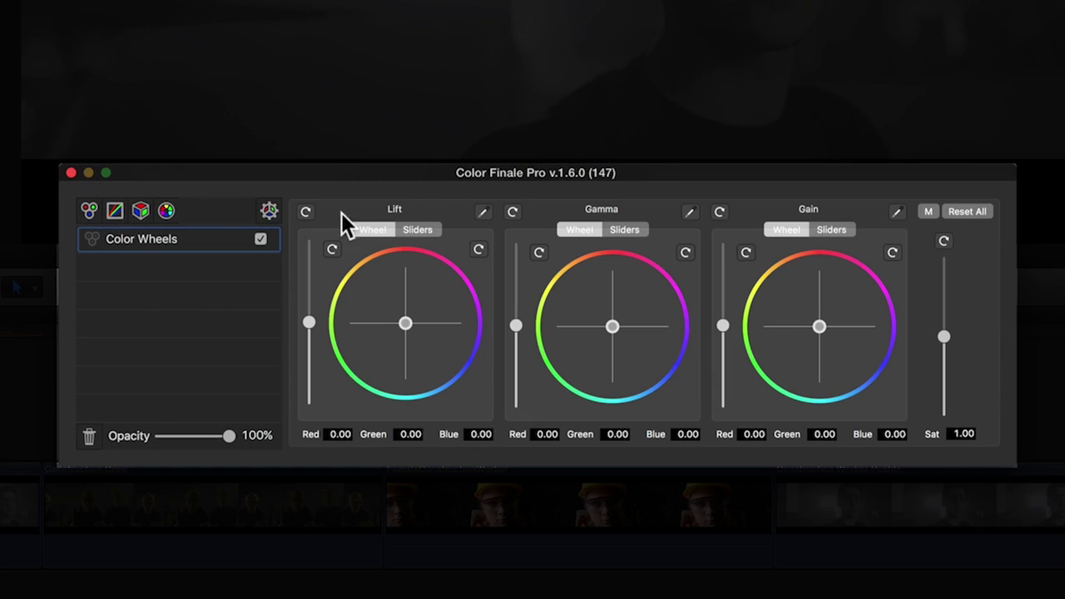
click(405, 226)
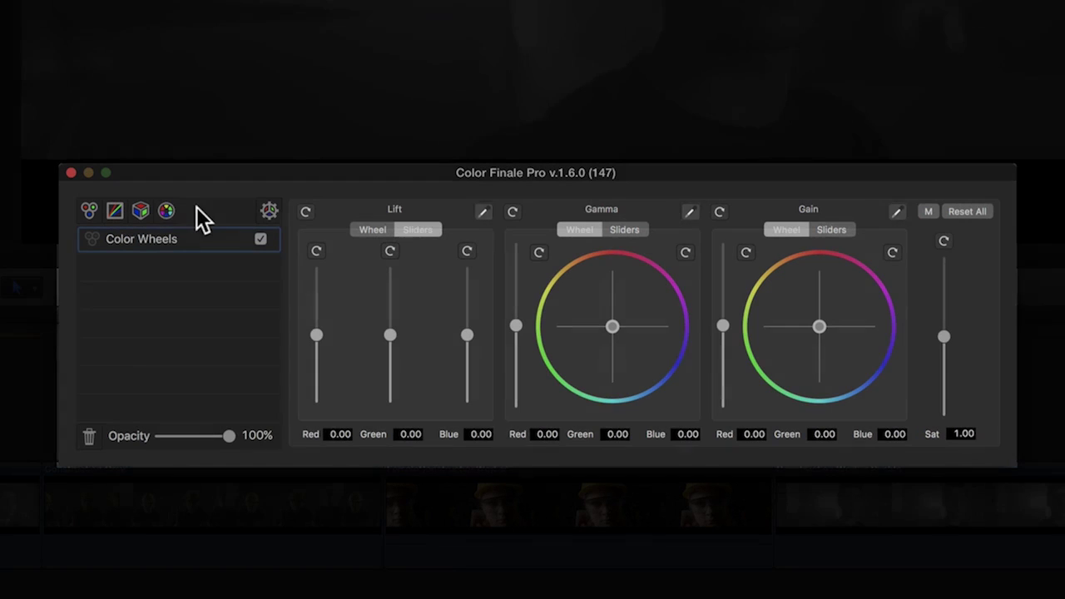
click(167, 208)
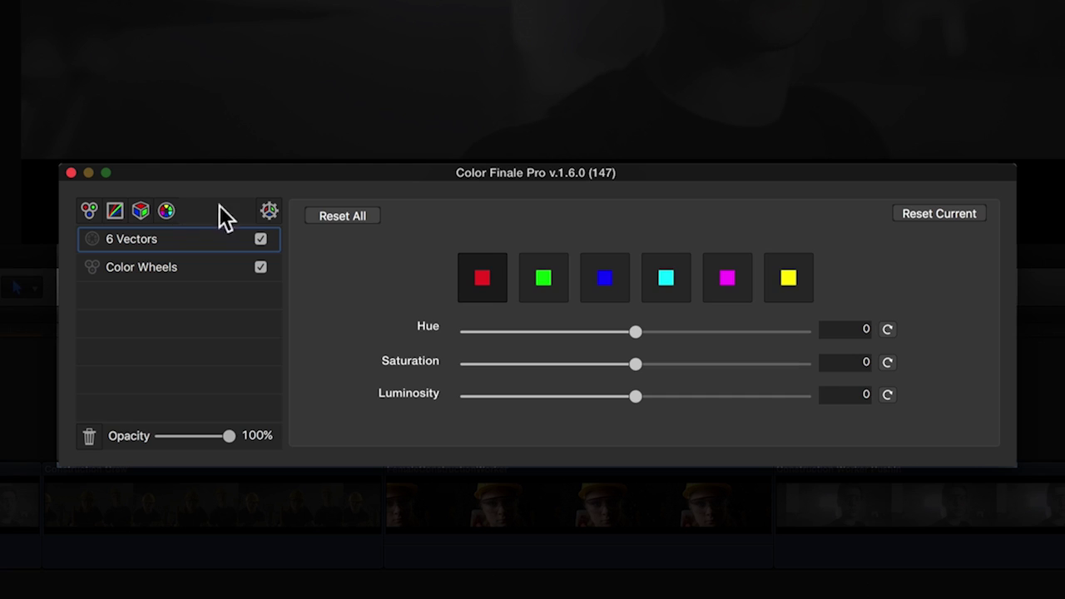
Step: Enable Color Management to convert SLog3 footage to RGBmonitor D60sim 100nits dim output
click(268, 210)
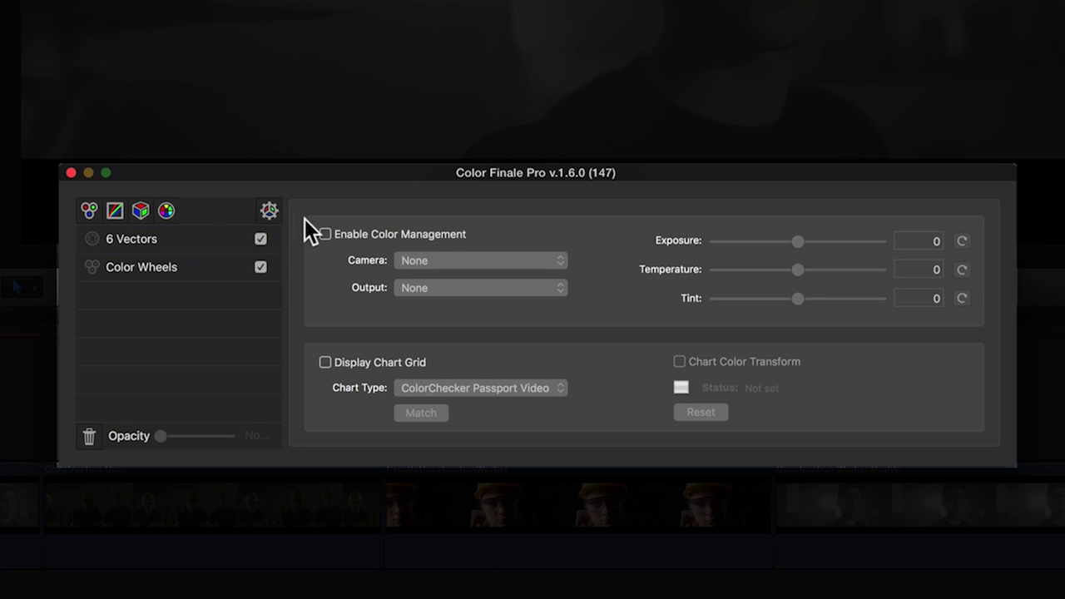
click(326, 232)
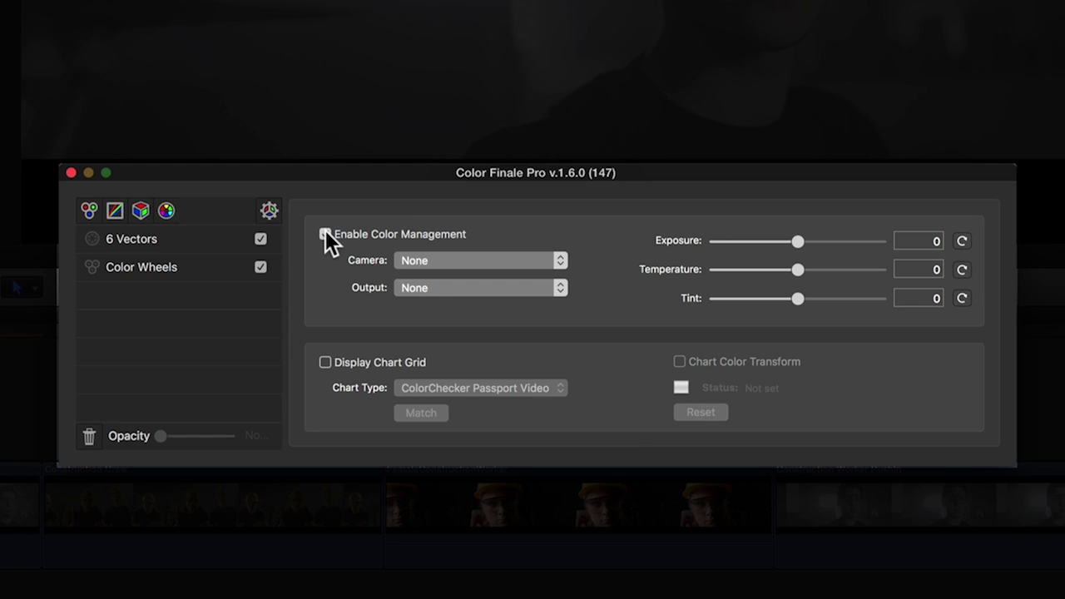
click(429, 288)
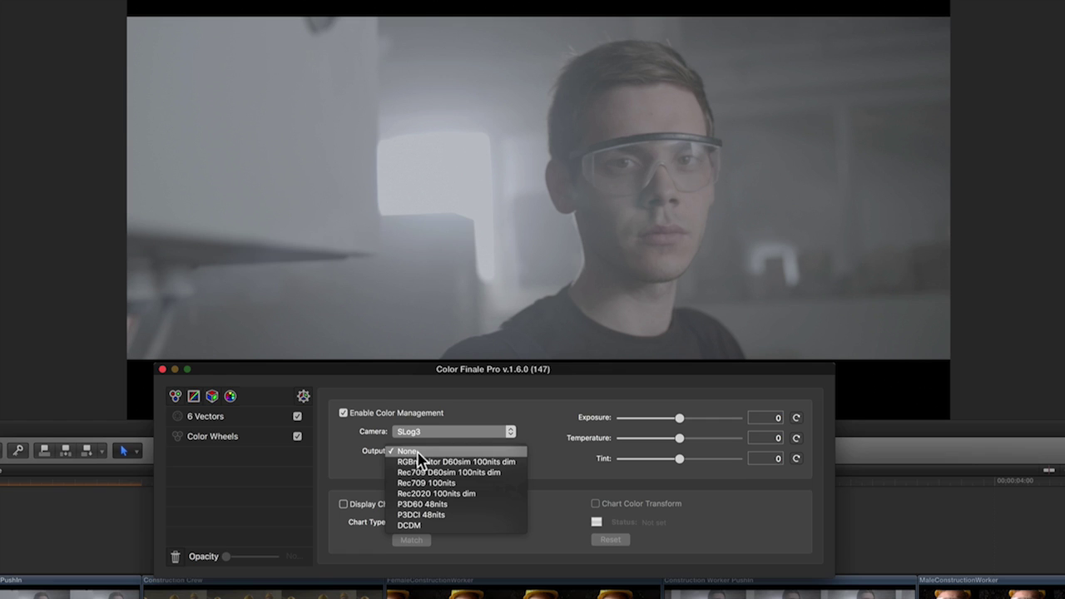
click(419, 462)
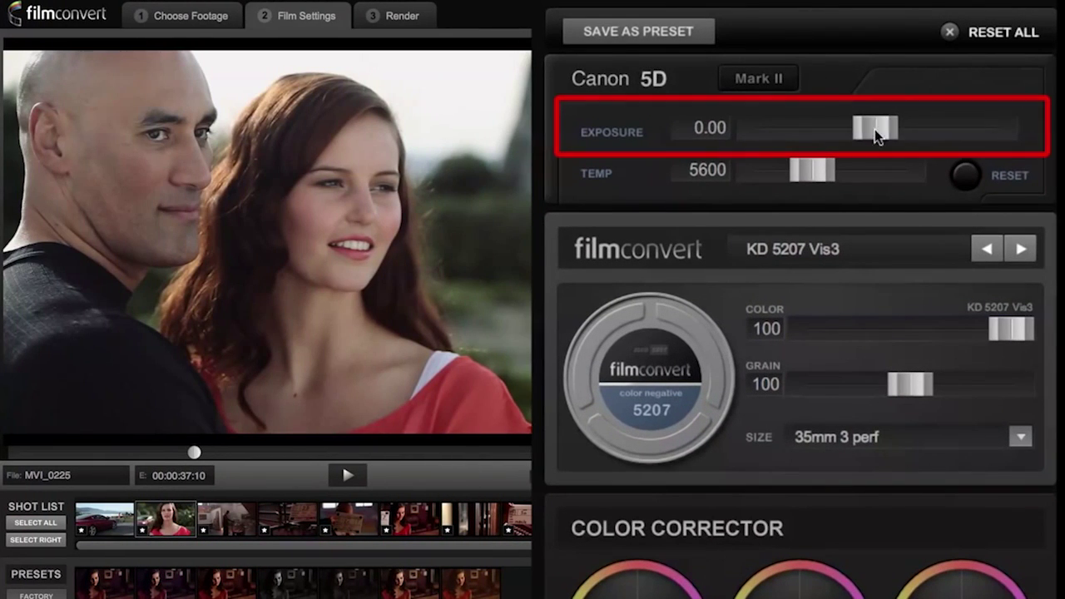
Step: Try exposure -0.17 and a warmer temperature, reset both, and compare the grade bypassed
drag(919, 73, 924, 73)
drag(886, 136, 876, 131)
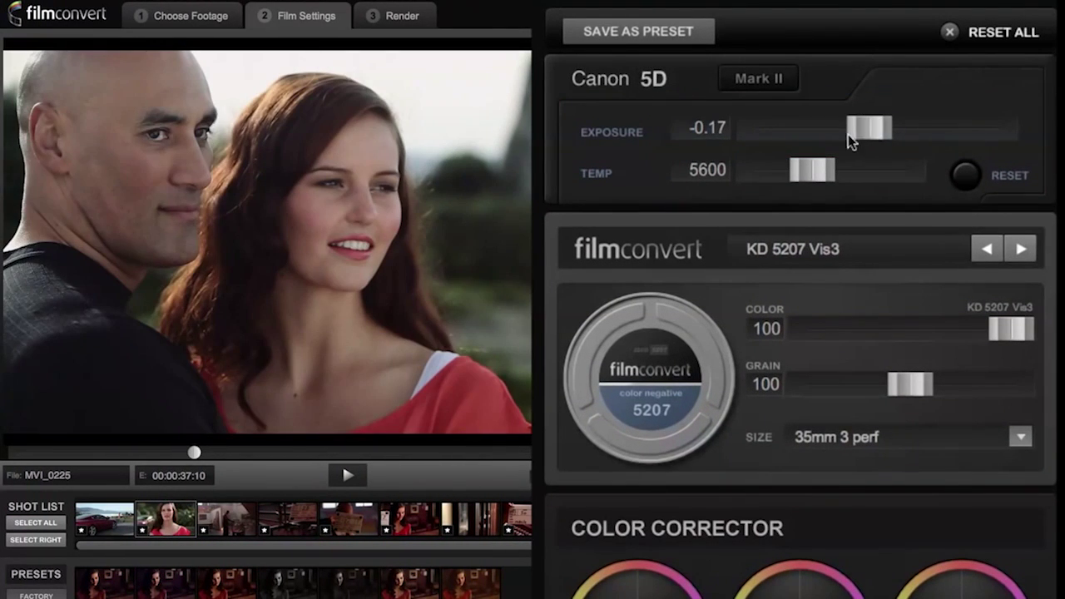
drag(812, 170, 844, 172)
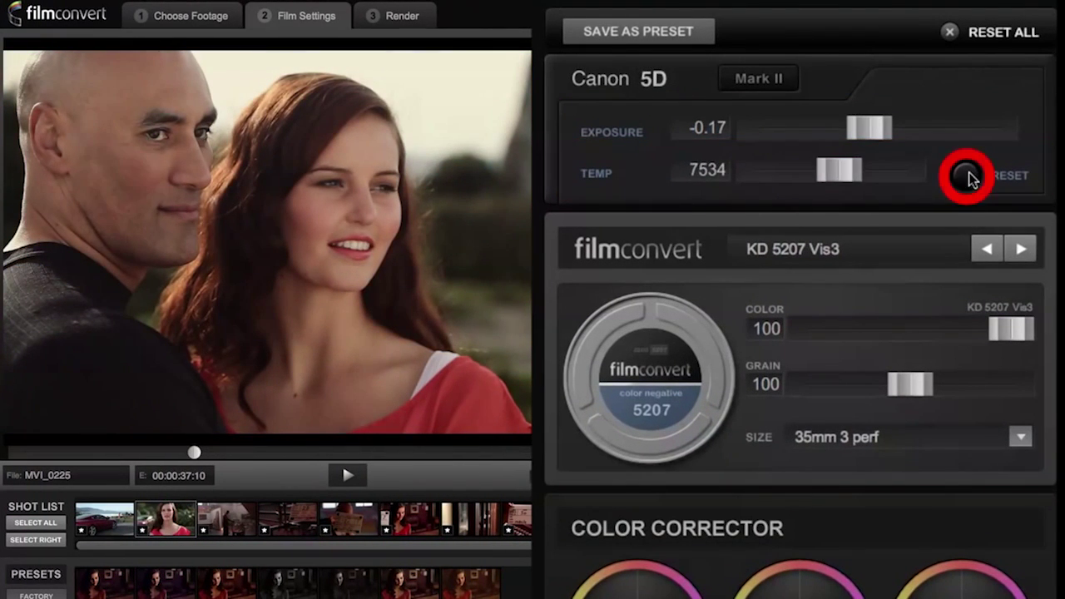
click(965, 174)
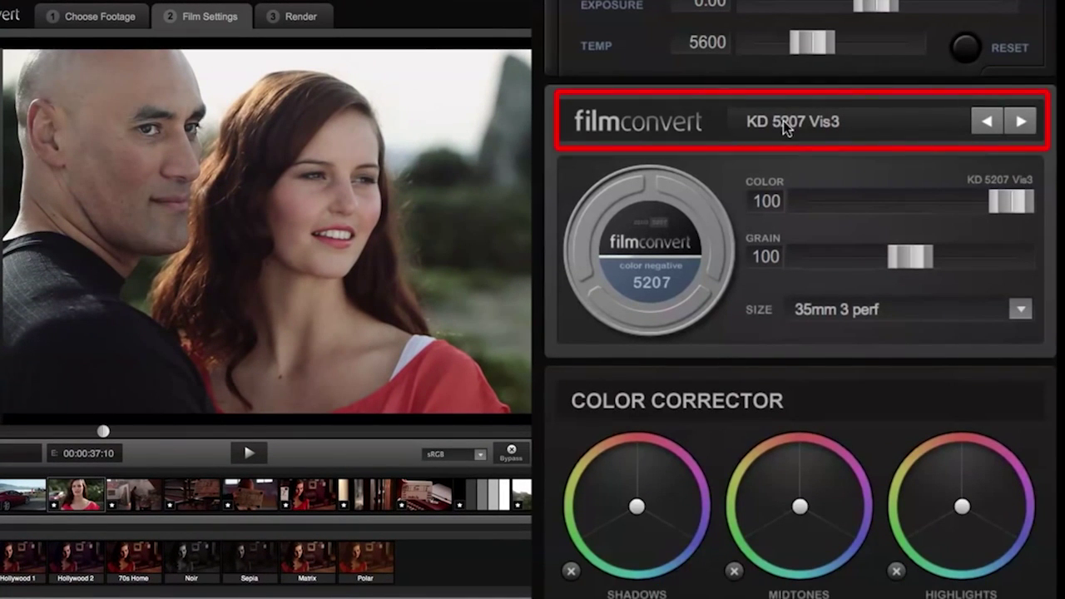
click(510, 453)
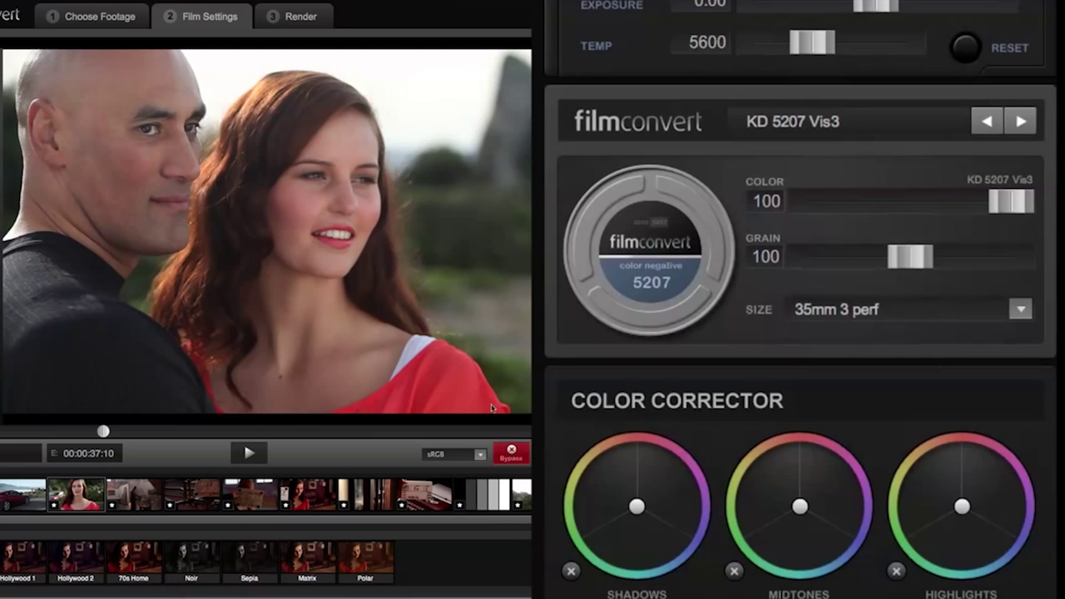
click(513, 451)
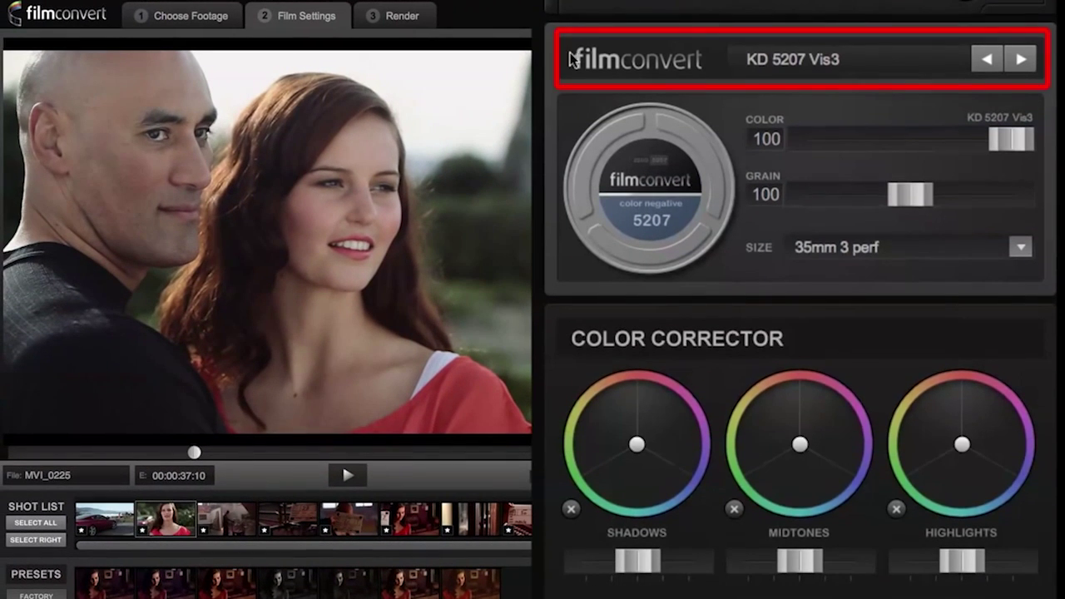
Step: Audition film stocks FJ Velv 100, FJ Neo, KD P400 Ptra and Plrd 600
click(835, 121)
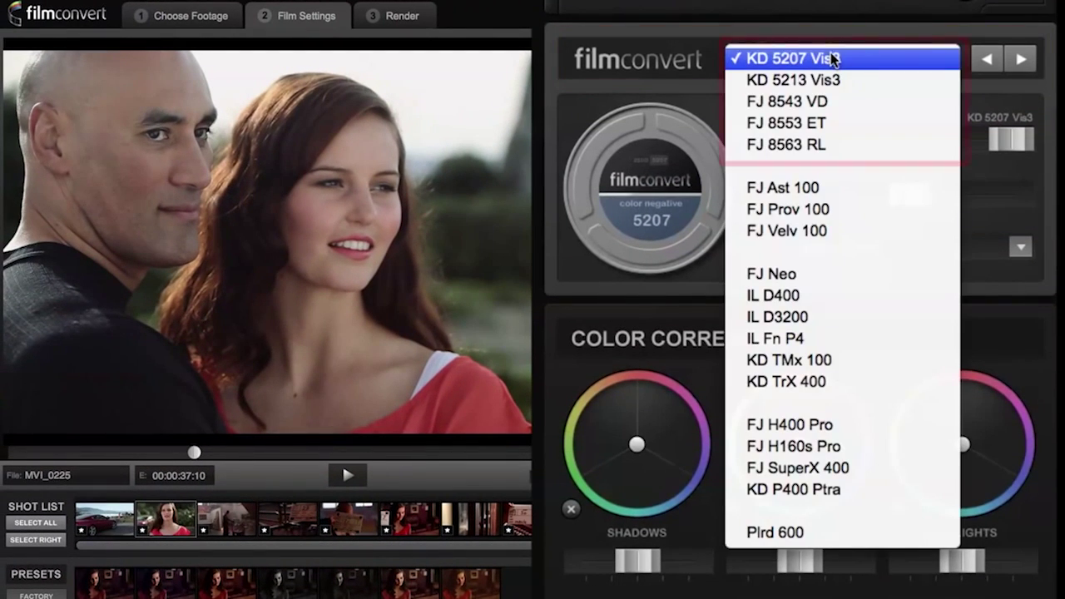
click(795, 231)
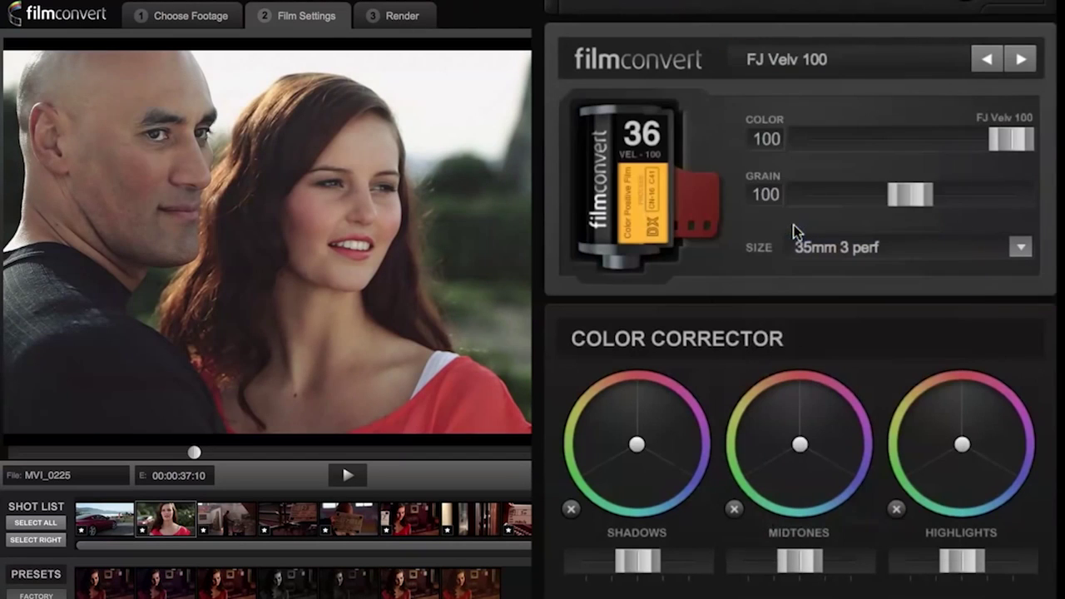
click(823, 59)
click(840, 102)
click(819, 56)
click(843, 274)
click(822, 69)
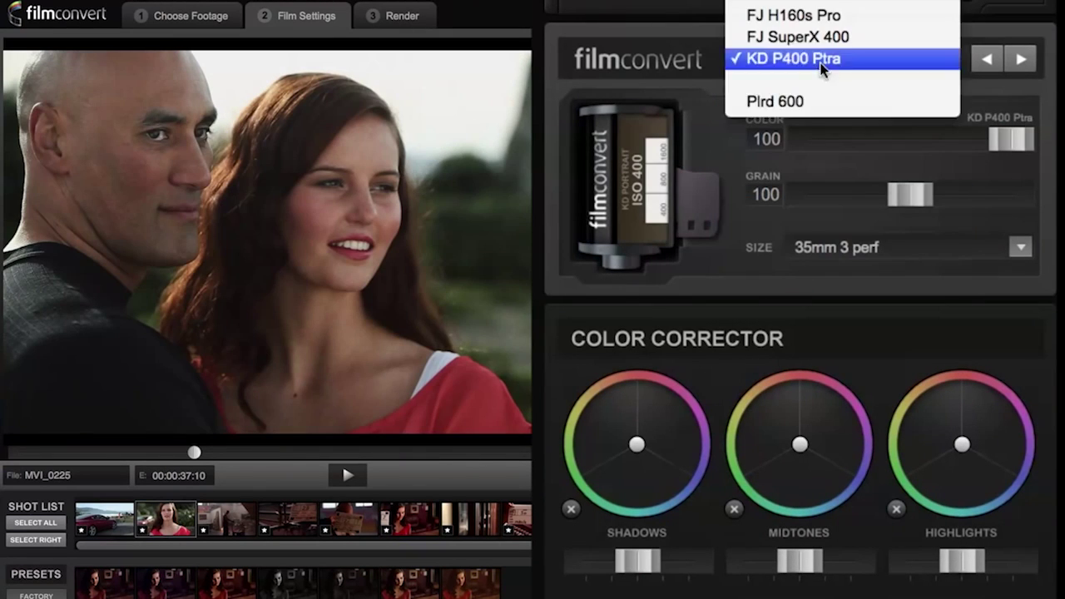
click(808, 102)
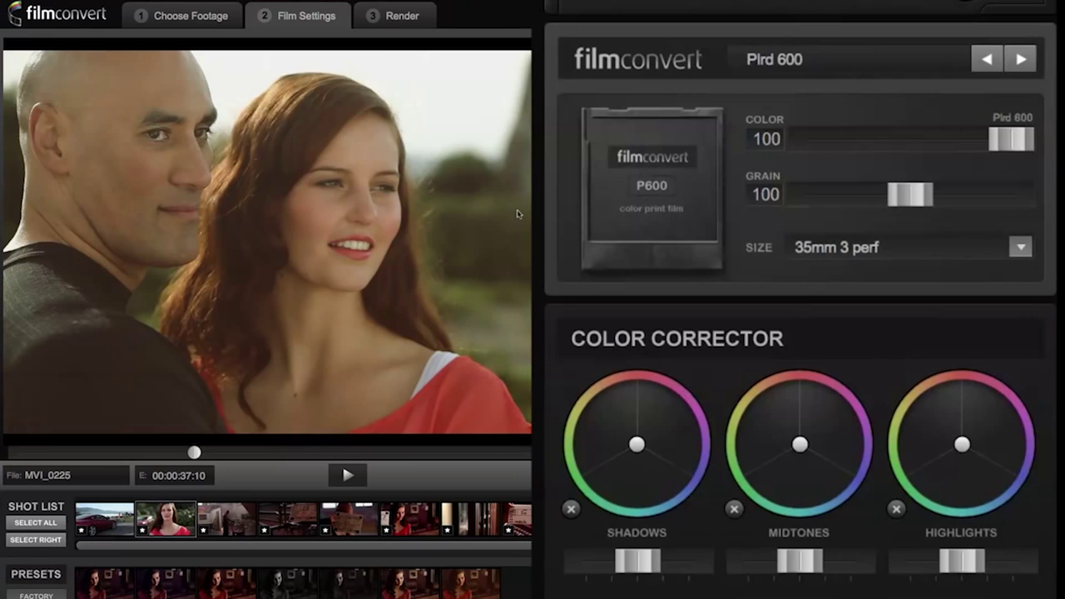
Step: Settle on the FJ 8543 VD stock and turn its Color amount down to 0
click(1022, 59)
click(1021, 59)
click(986, 59)
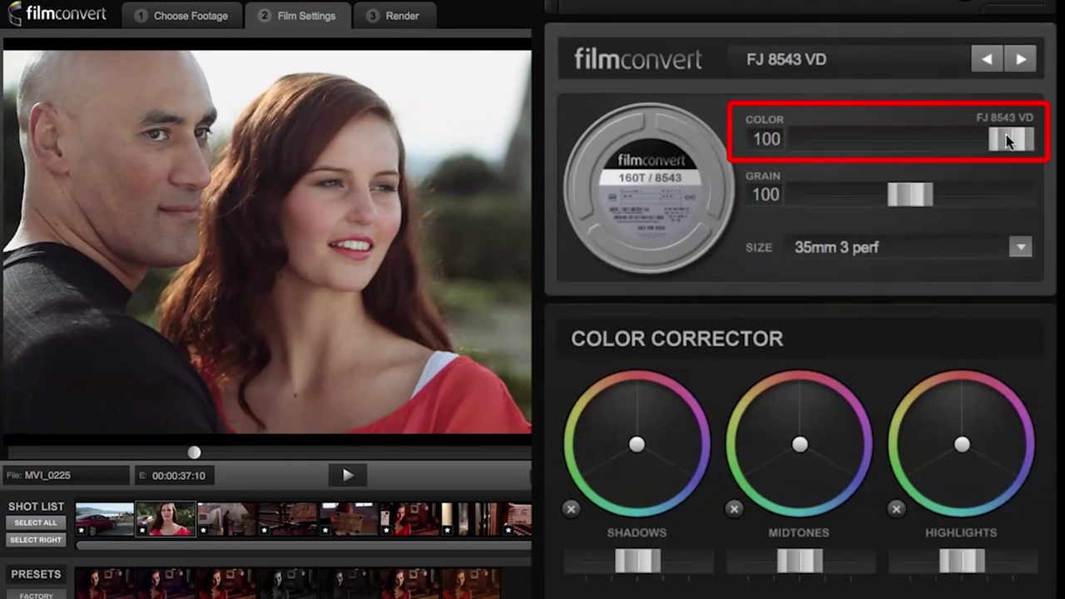
mouse_move(1009, 141)
mouse_down()
mouse_move(797, 143)
mouse_move(1012, 140)
mouse_up()
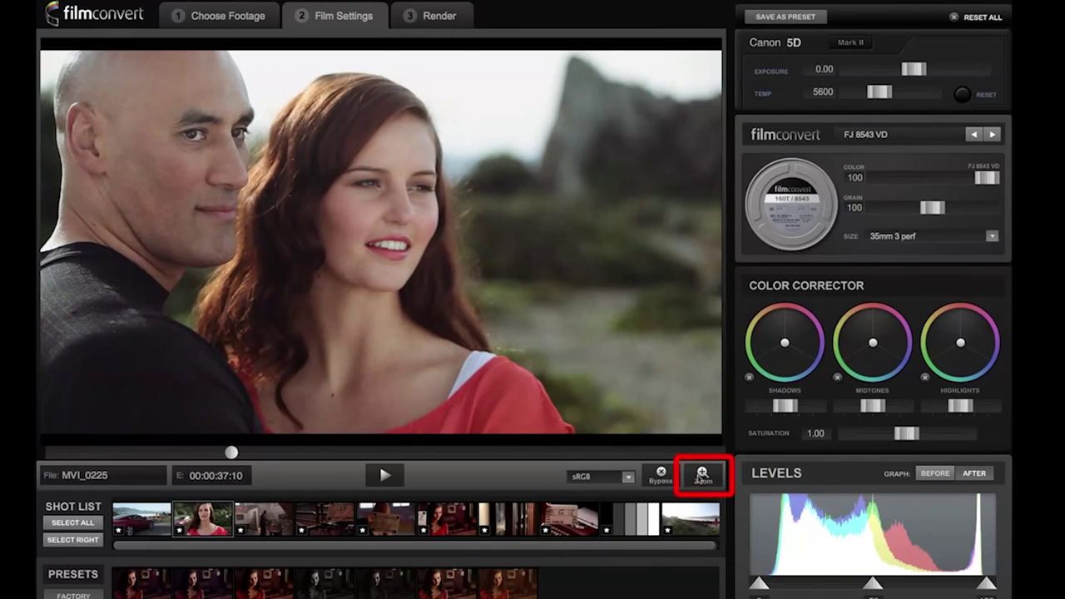
Step: View the preview at 100% and turn the film grain almost to zero
click(649, 410)
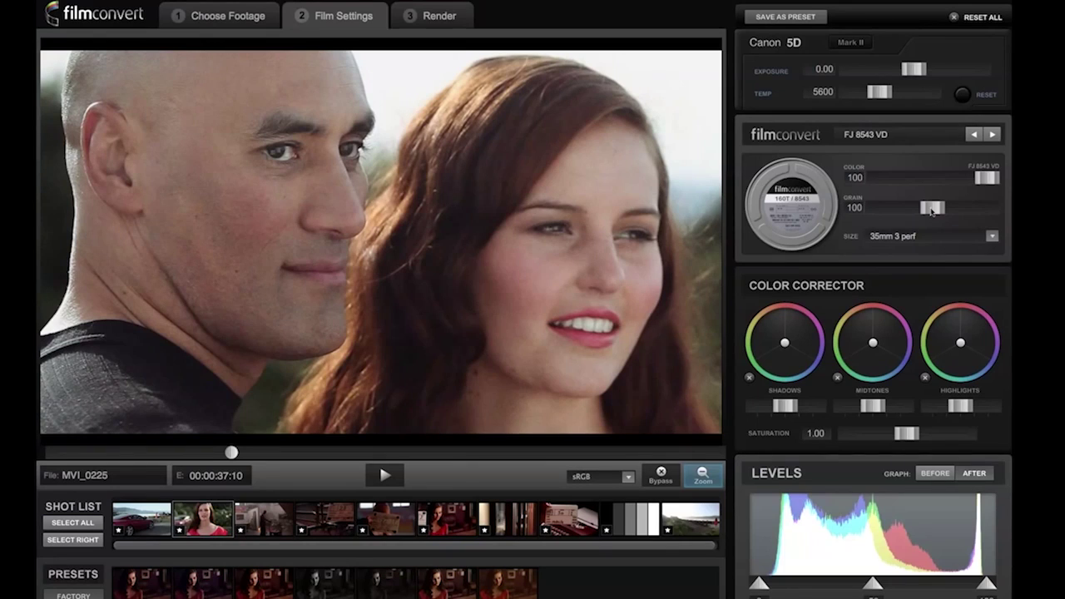
drag(872, 209, 875, 211)
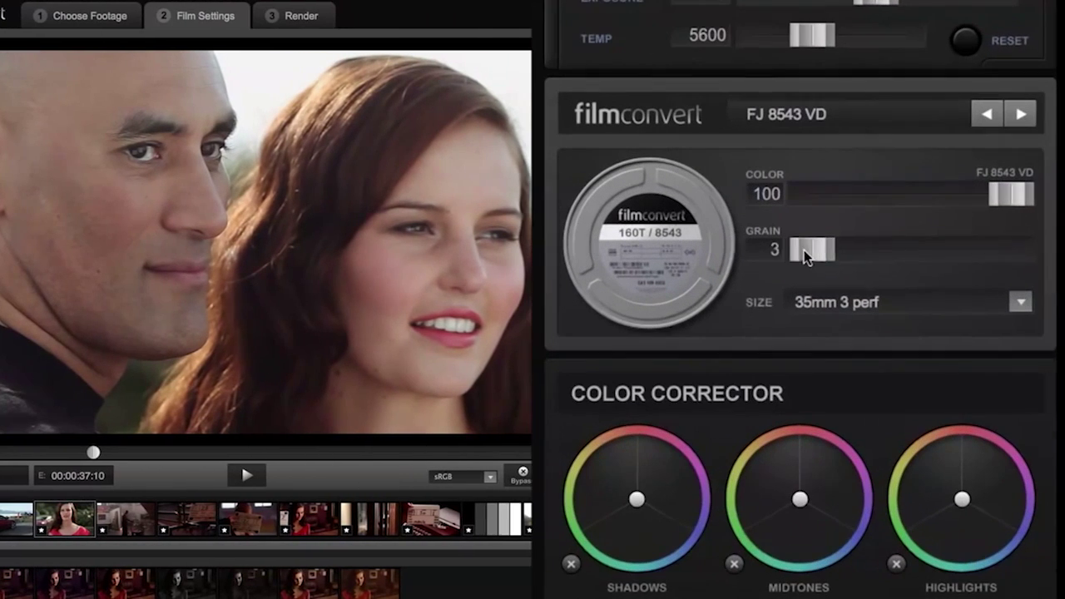
drag(909, 258, 891, 254)
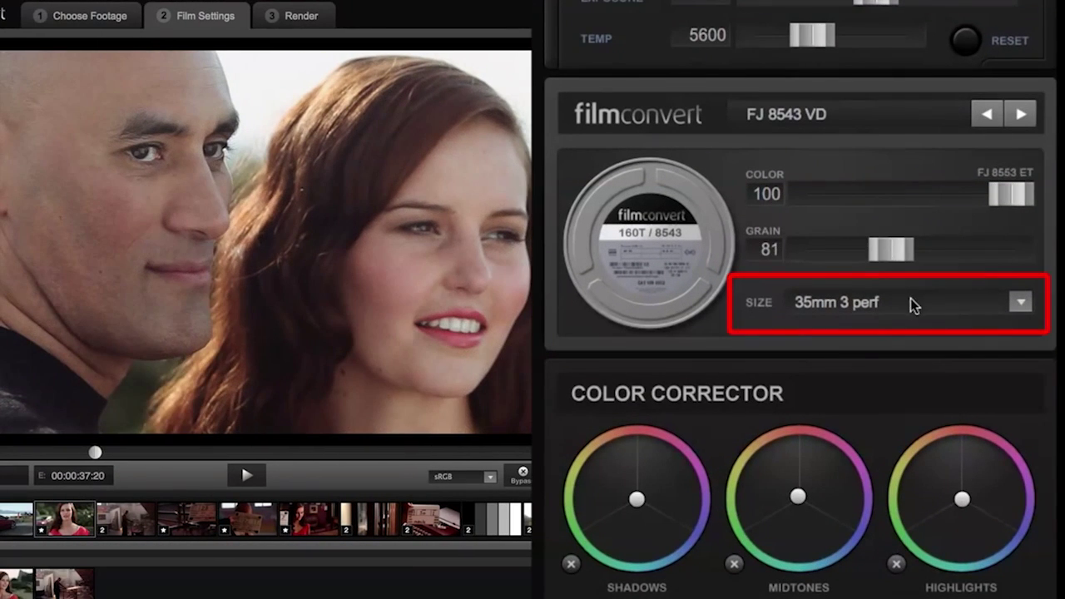
Step: Try film sizes 35mm full frame, Super 16 and finally 8mm
click(912, 302)
scroll(889, 287, down, 2)
click(887, 291)
click(885, 248)
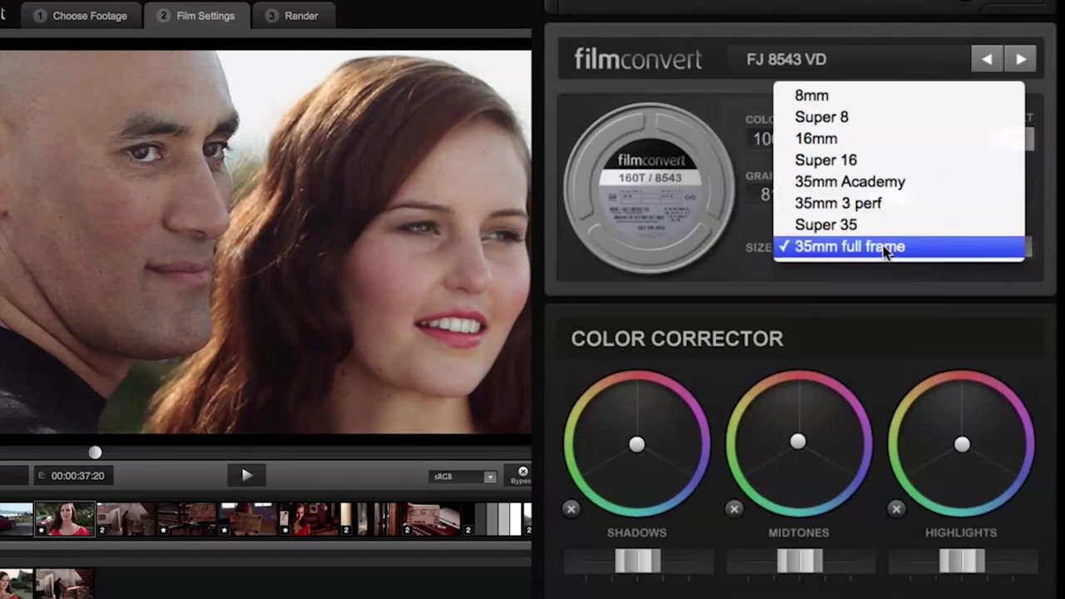
click(886, 173)
click(870, 248)
click(877, 178)
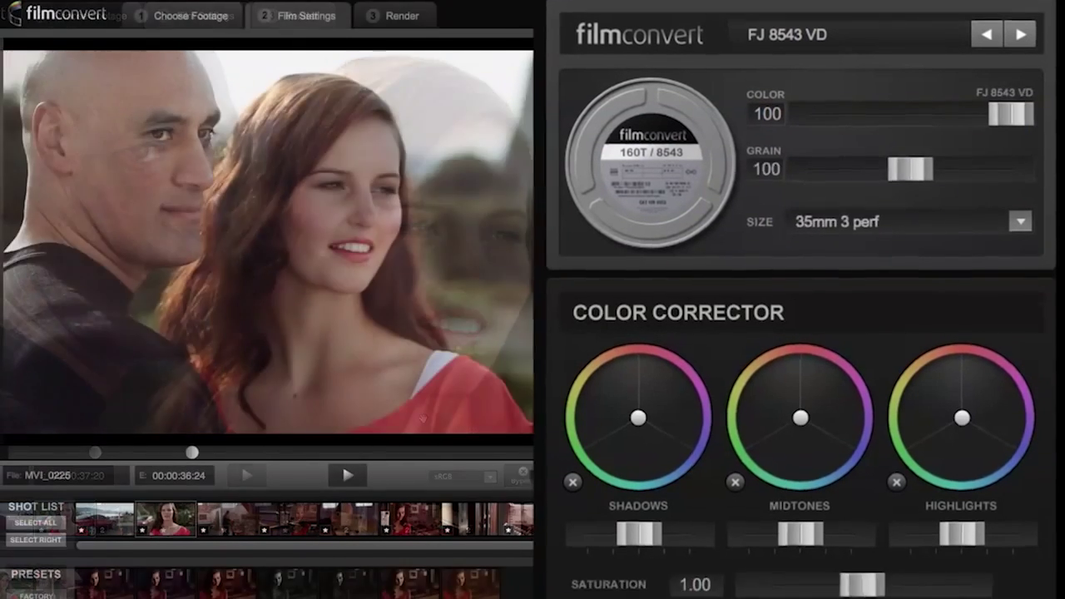
Step: Reset the midtones, tint shadows and highlights in opposite directions, and darken the highlights
scroll(815, 207, down, 4)
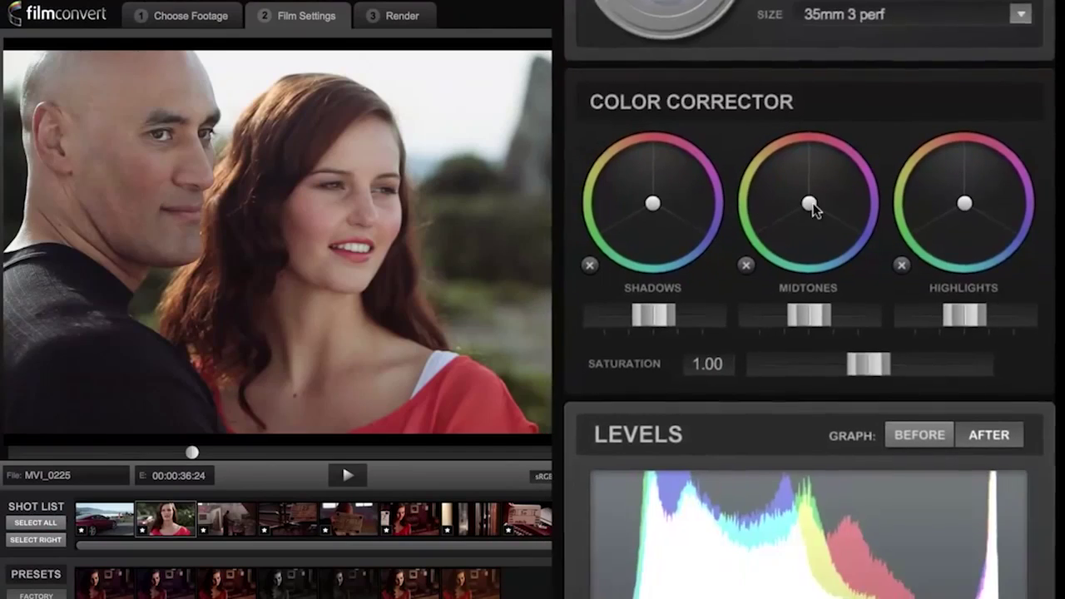
mouse_move(811, 127)
mouse_down()
mouse_move(796, 105)
mouse_move(820, 148)
mouse_move(812, 128)
mouse_up()
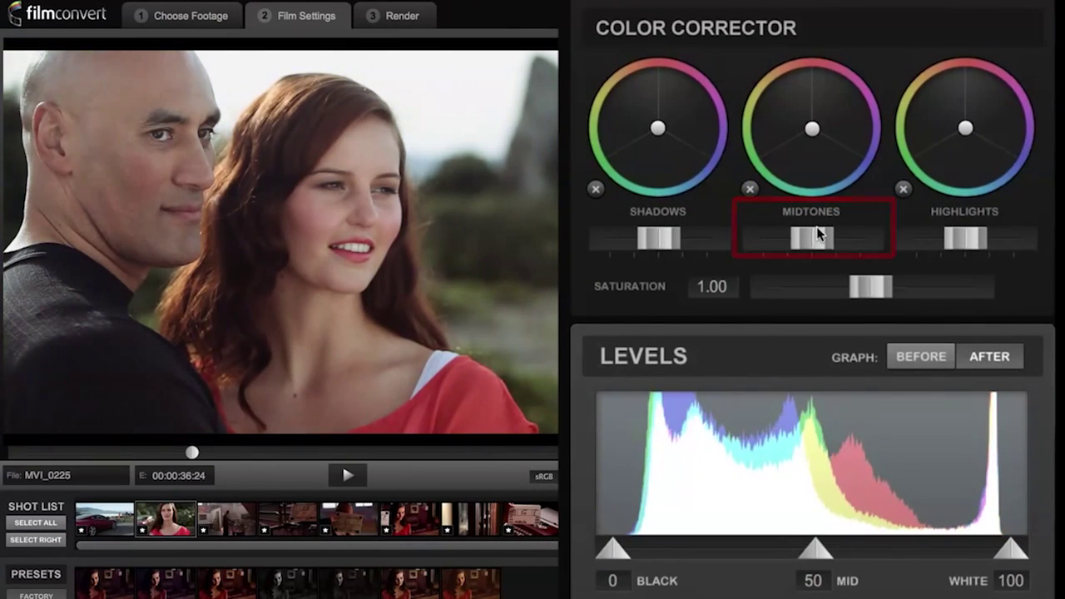
drag(818, 237, 806, 237)
click(750, 189)
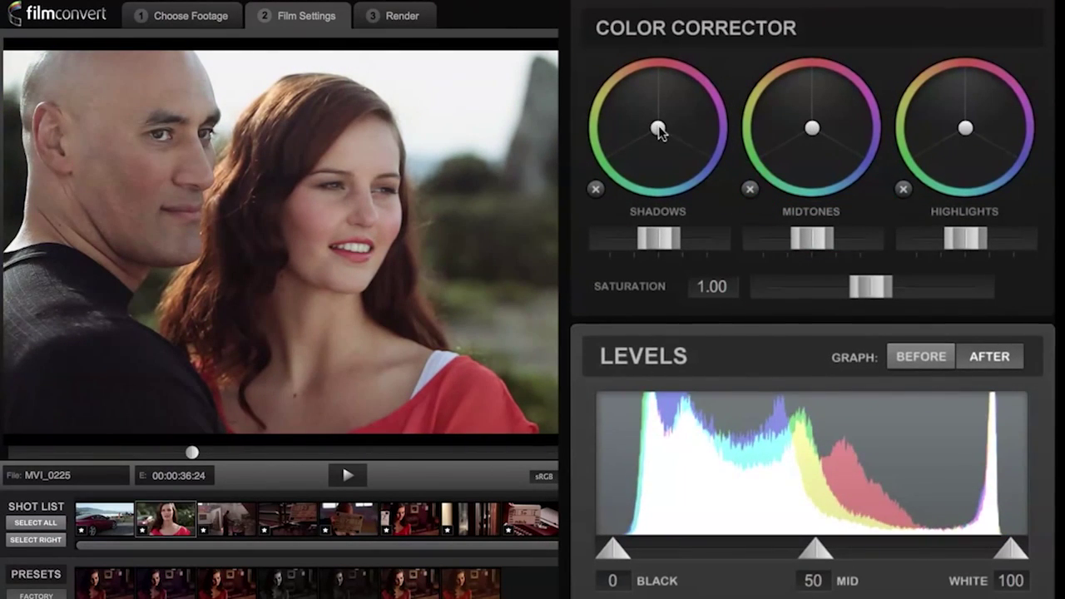
drag(658, 131, 667, 147)
drag(965, 127, 954, 103)
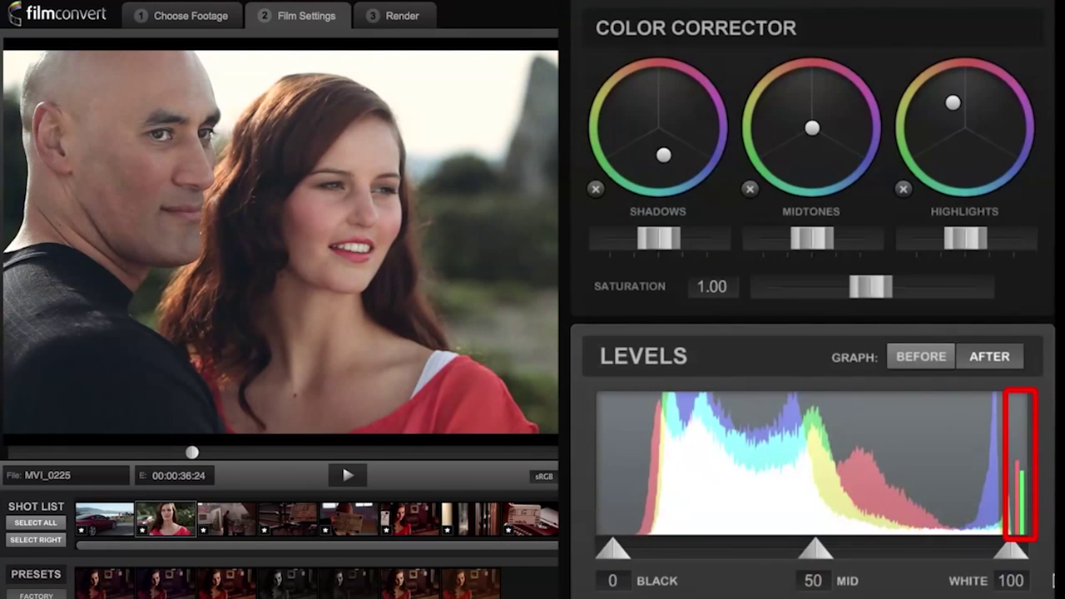
mouse_move(965, 246)
mouse_down()
mouse_move(948, 242)
mouse_move(956, 238)
mouse_up()
Step: Set Levels to black 10, white 96 and mid 49
drag(637, 538, 677, 541)
drag(1010, 547, 999, 547)
drag(833, 549, 814, 549)
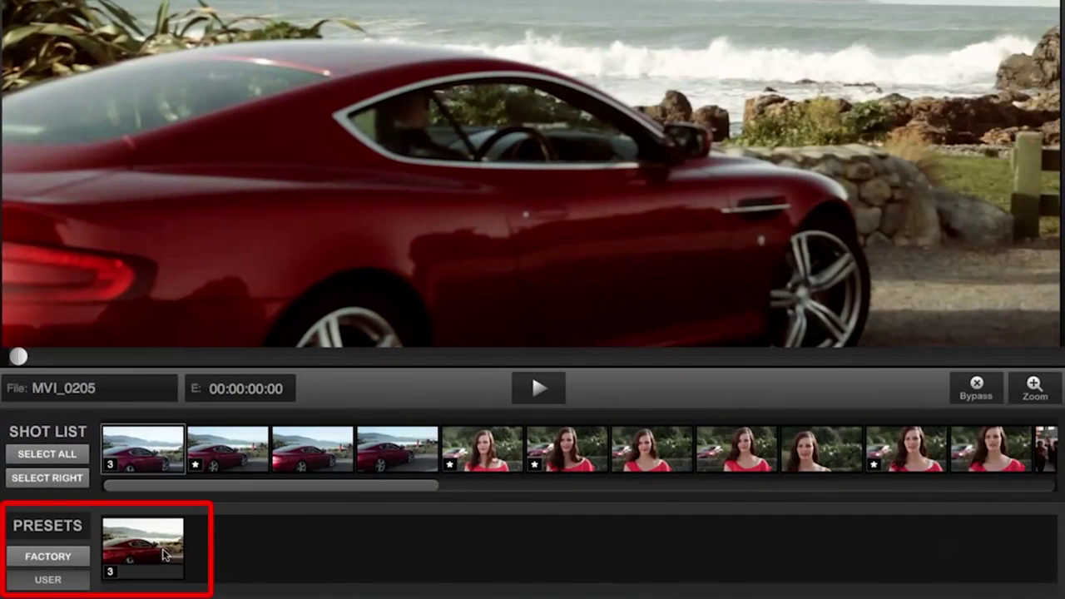
Step: Apply the saved user preset to every shot after the first and recenter the midtones
click(48, 556)
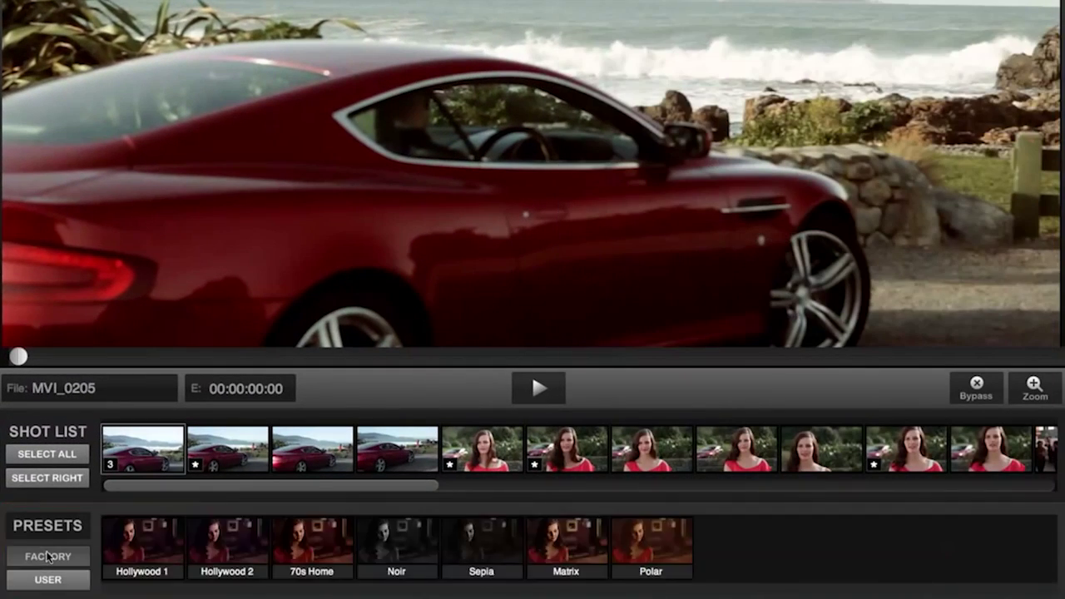
click(49, 580)
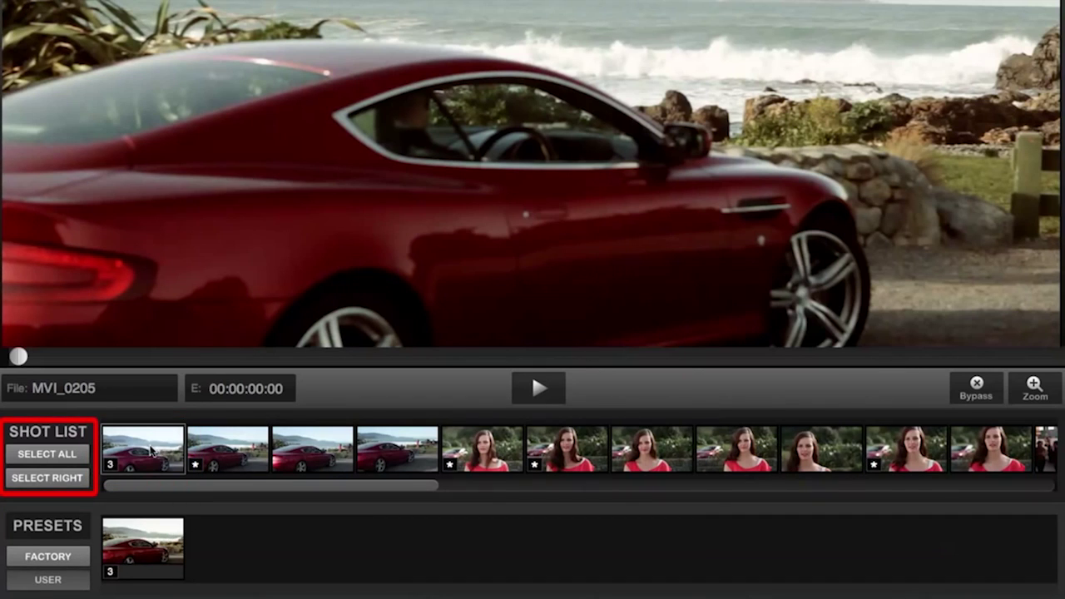
click(67, 480)
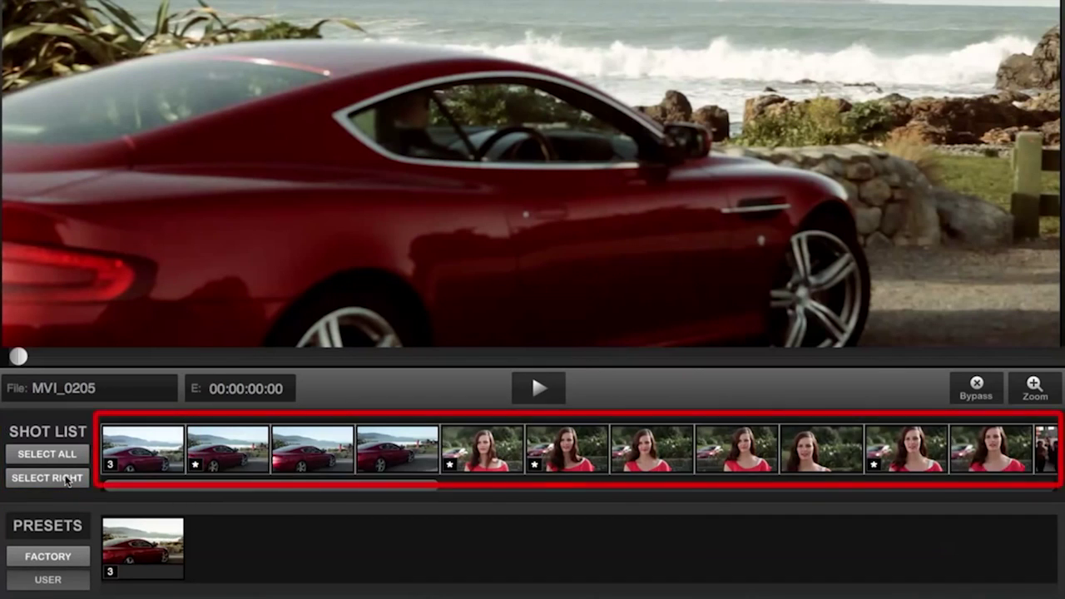
click(143, 544)
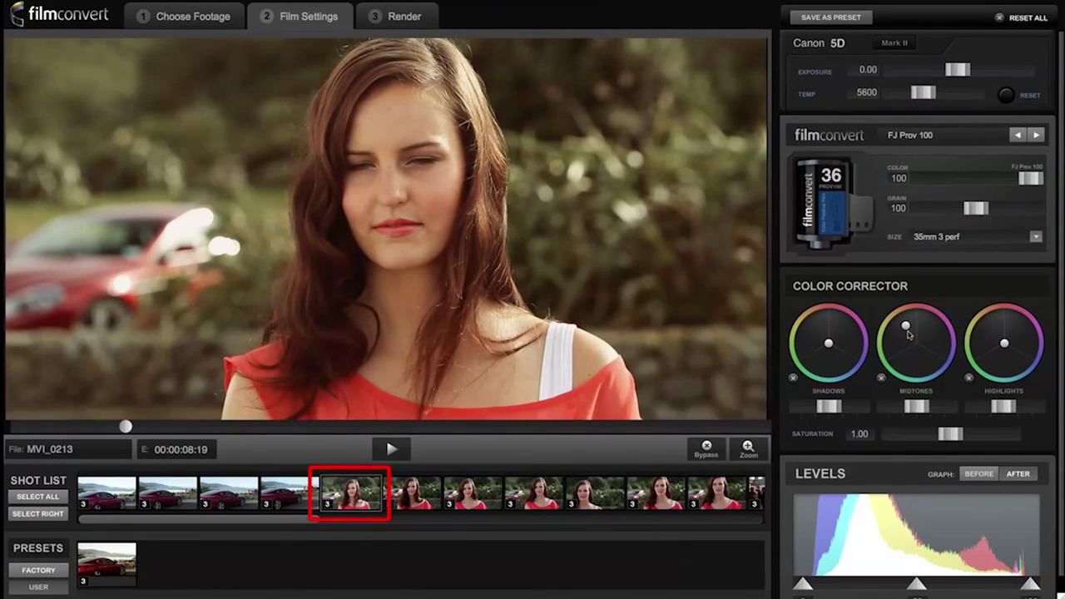
drag(905, 326, 916, 343)
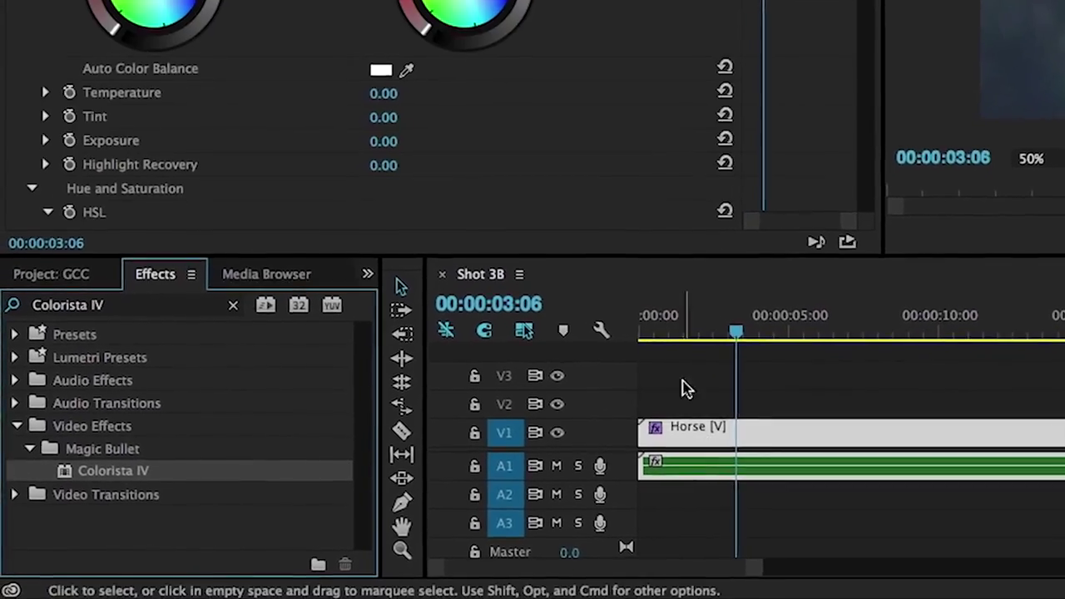
Step: Run Colorista IV's Guided Color Correction for log footage and lower Exposure to -1.33
click(484, 116)
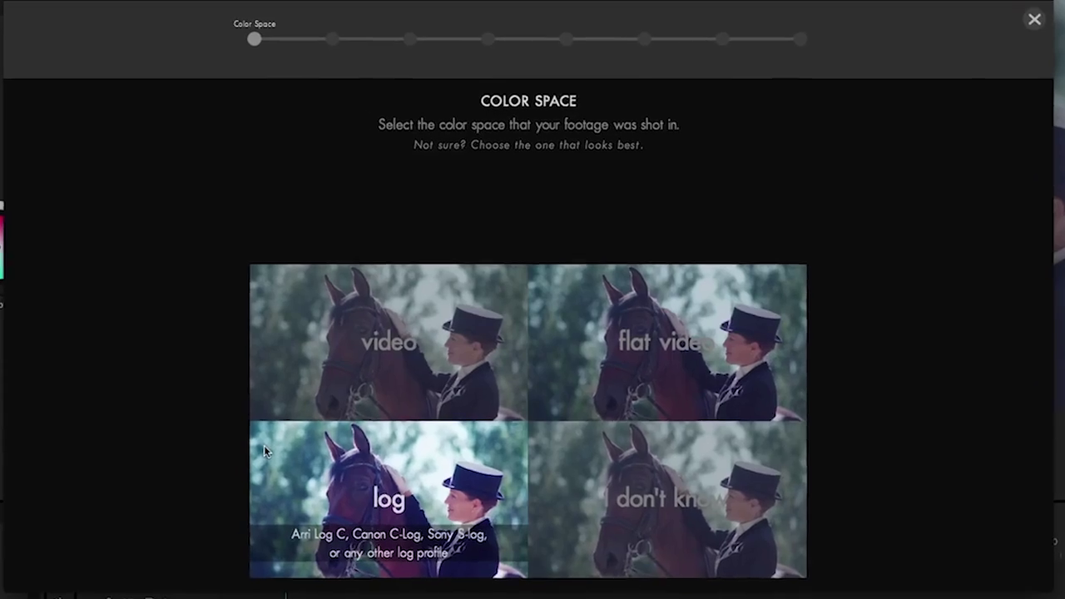
click(266, 445)
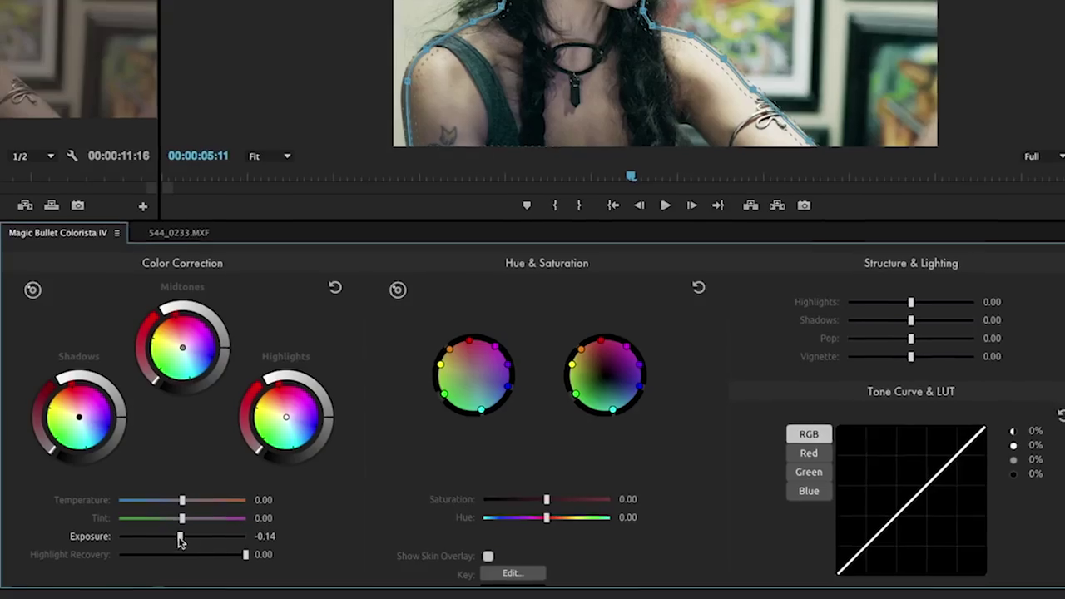
drag(180, 539, 162, 541)
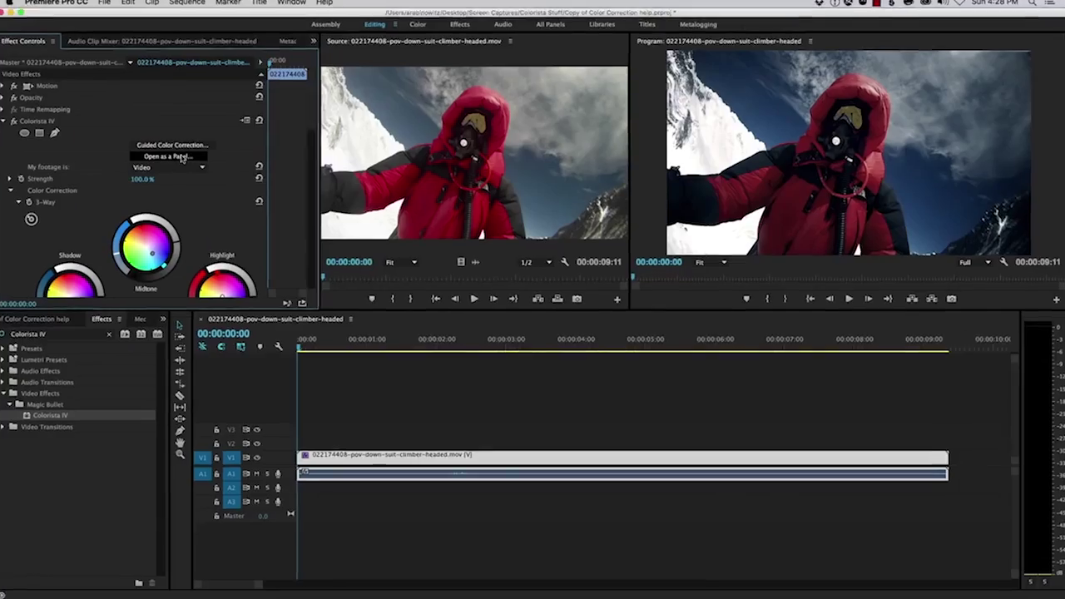
Step: Dock Colorista IV as a panel beside the timeline and open its Key window
click(182, 158)
drag(183, 111, 392, 323)
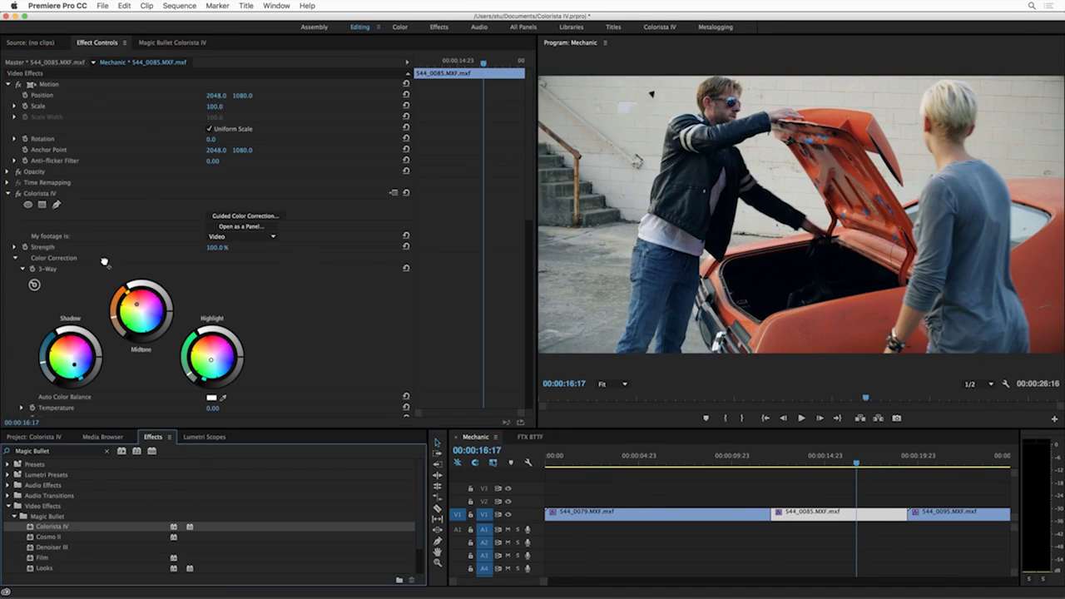
scroll(104, 262, down, 10)
click(190, 221)
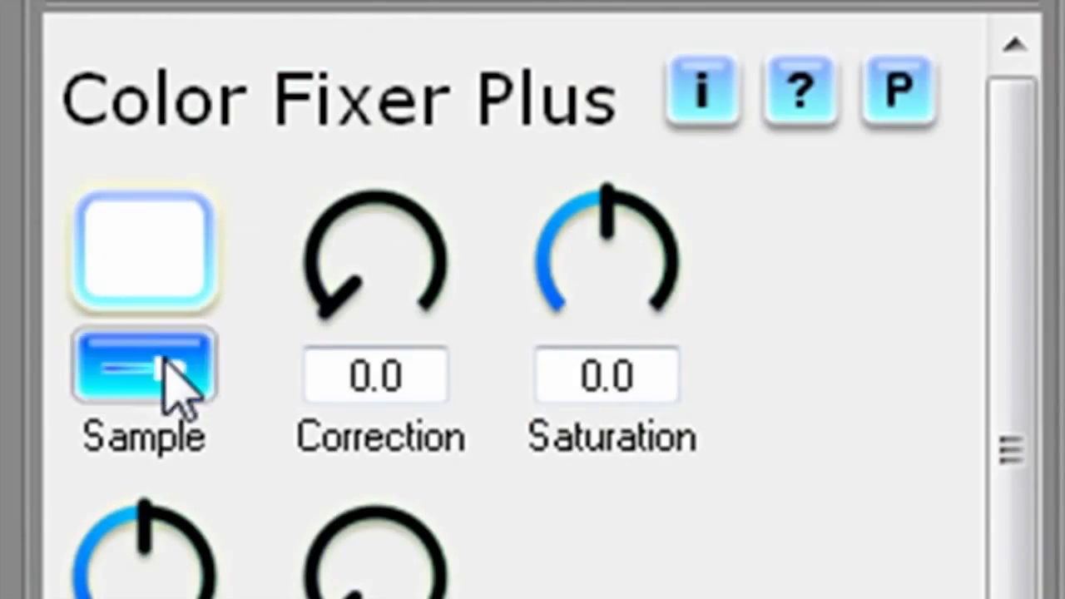
Step: Start sampling a reference colour from the video in Color Fixer Plus
click(170, 374)
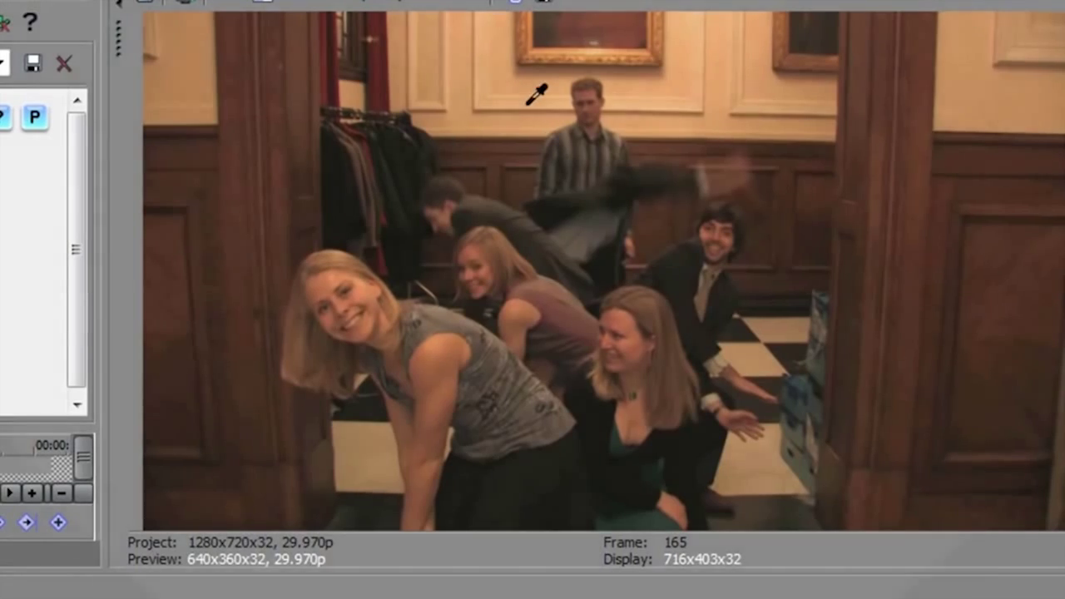